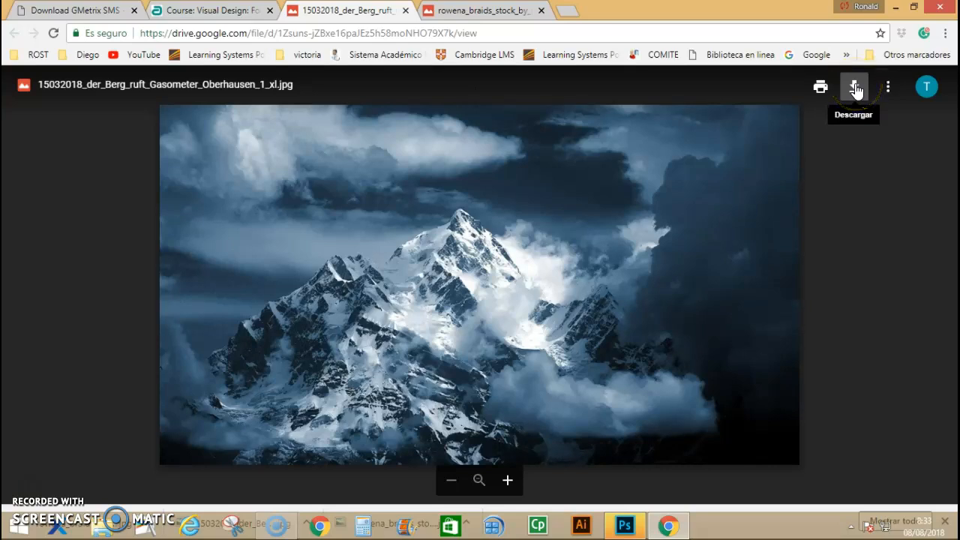
# Download the mountain image from Google Drive and open the downloaded rowena_braids_stock portrait in Photoshop
pyautogui.click(855, 89)
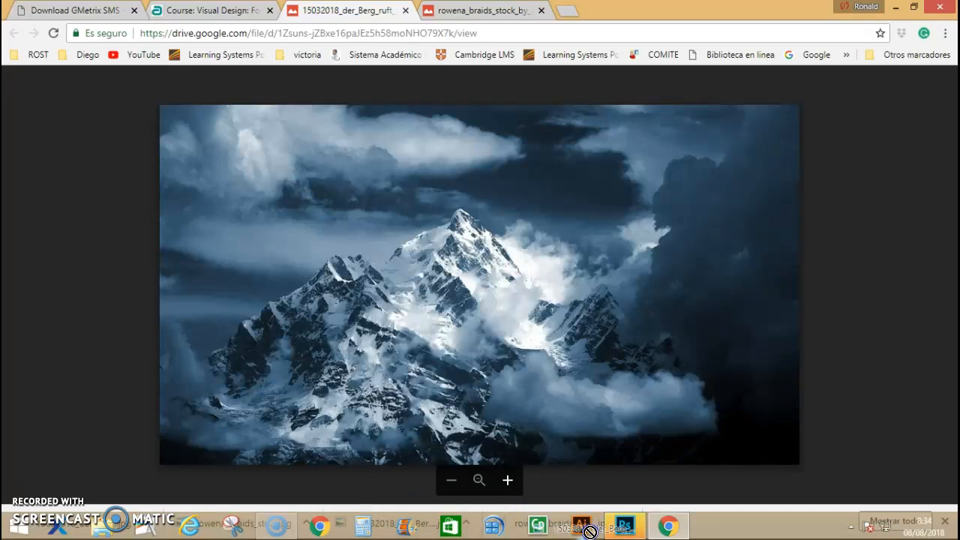
pyautogui.click(633, 531)
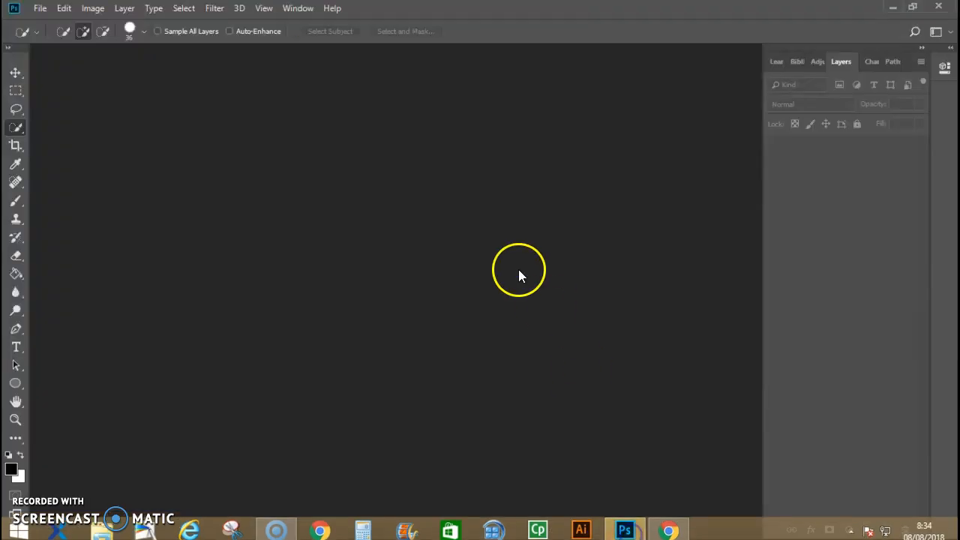
pyautogui.click(668, 534)
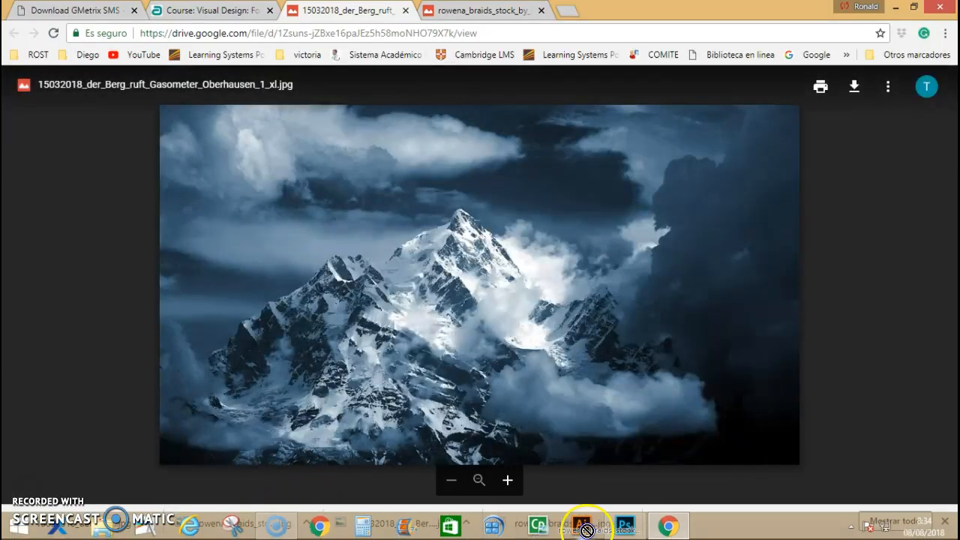
pyautogui.click(634, 531)
pyautogui.moveTo(636, 532); pyautogui.dragTo(430, 288)
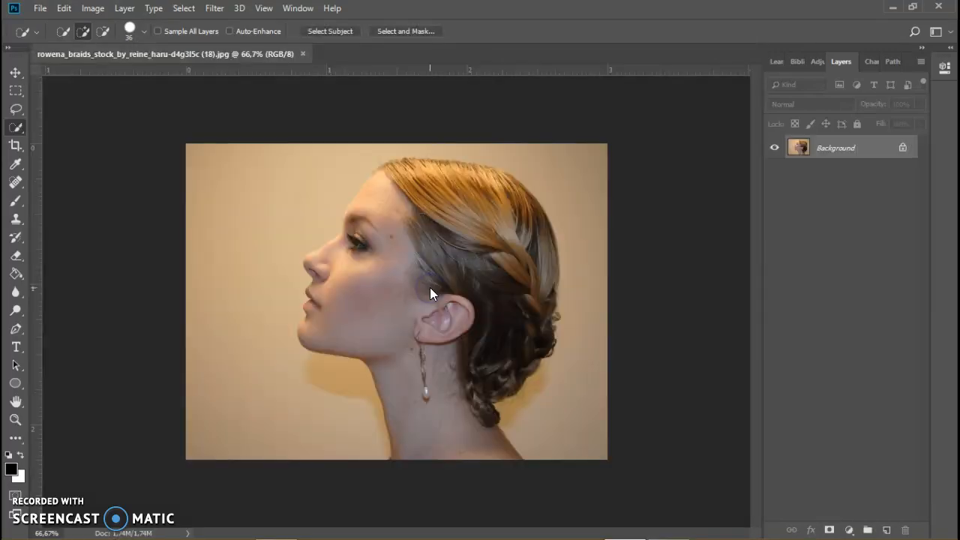
# Convert the locked Background into a regular layer named "girl"
pyautogui.doubleClick(846, 148)
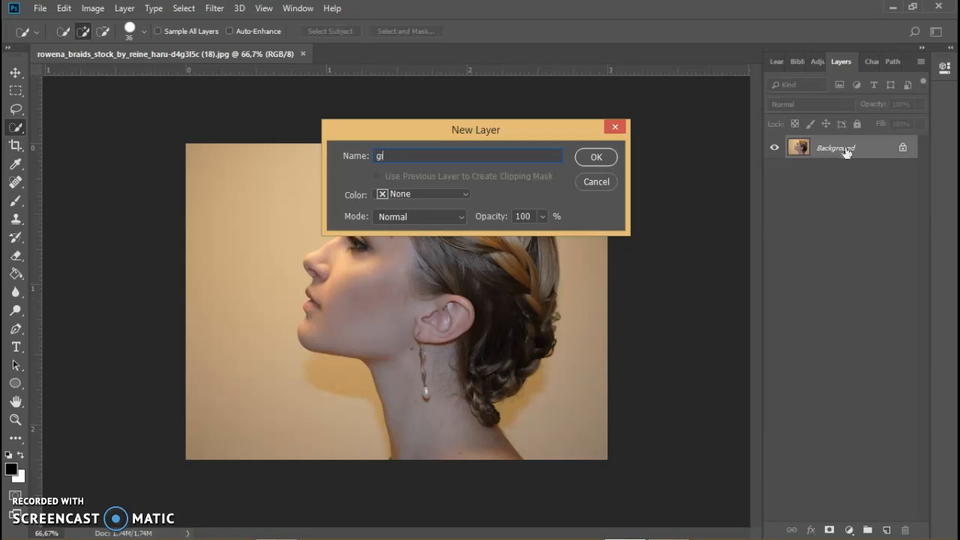
pyautogui.click(596, 157)
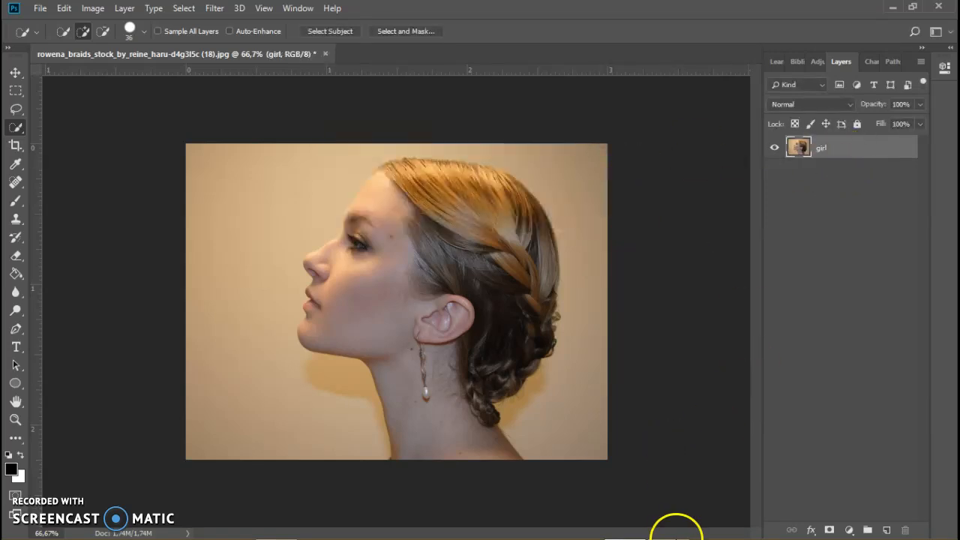
# Bring the downloaded 15032018_der_Berg_ruft mountain image from the browser into the open portrait document in Photoshop
pyautogui.click(664, 525)
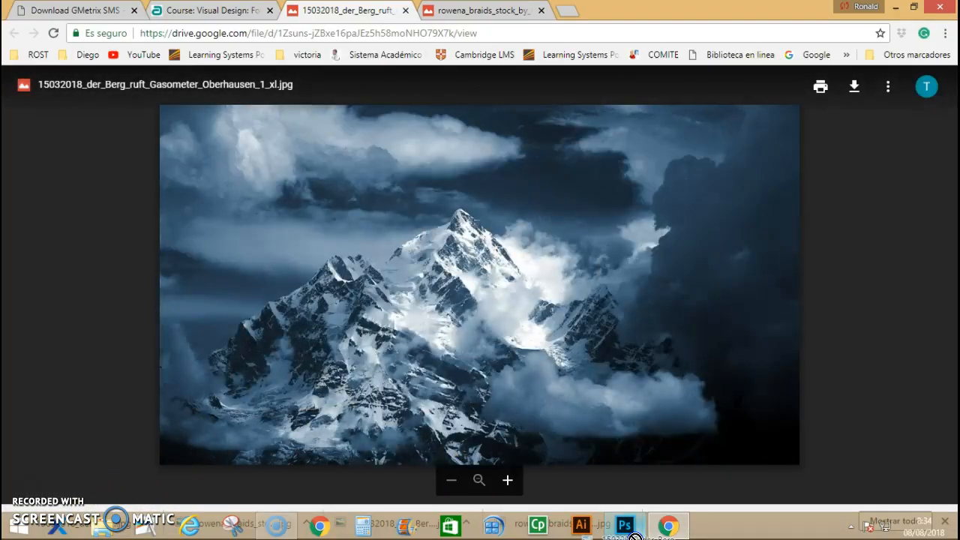
pyautogui.click(625, 527)
pyautogui.moveTo(625, 528); pyautogui.dragTo(391, 329)
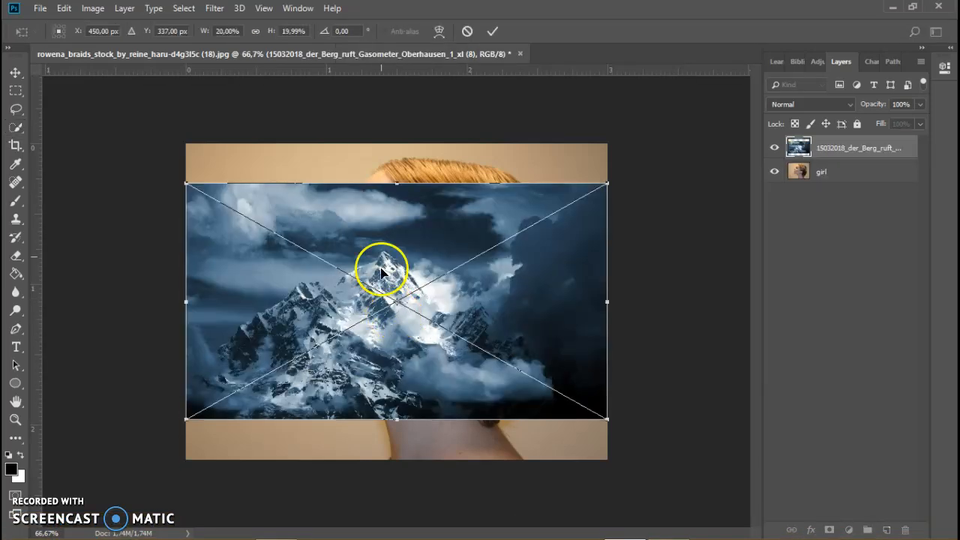
# Stretch the placed mountain image to about 14.93% width and 26.79% height, covering the canvas's right part, and name its layer "mountain"
pyautogui.moveTo(399, 182); pyautogui.dragTo(401, 147)
pyautogui.moveTo(187, 288); pyautogui.dragTo(289, 296)
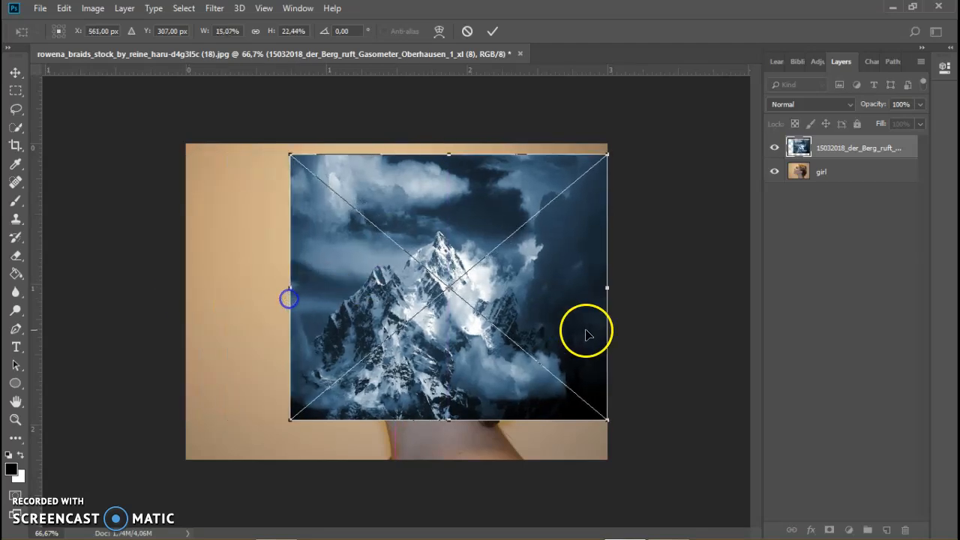
pyautogui.moveTo(611, 292); pyautogui.dragTo(597, 293)
pyautogui.moveTo(443, 420); pyautogui.dragTo(460, 460)
pyautogui.moveTo(593, 307); pyautogui.dragTo(605, 306)
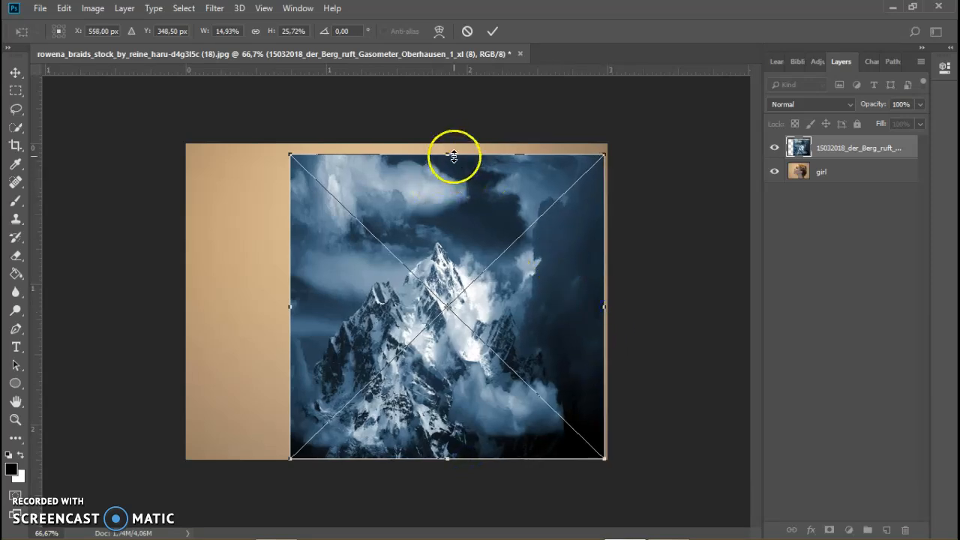
pyautogui.moveTo(447, 154); pyautogui.dragTo(450, 143)
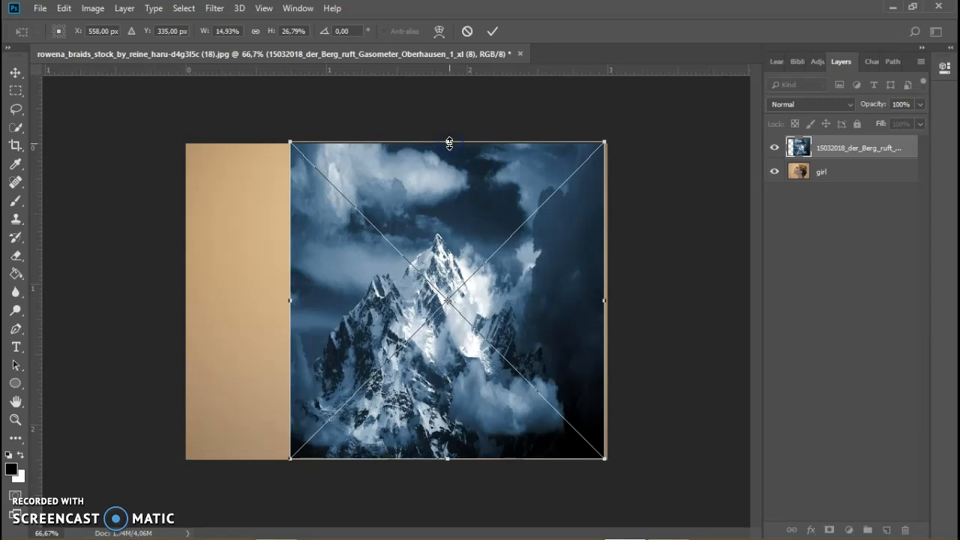
pyautogui.press('Return')
pyautogui.press('w')
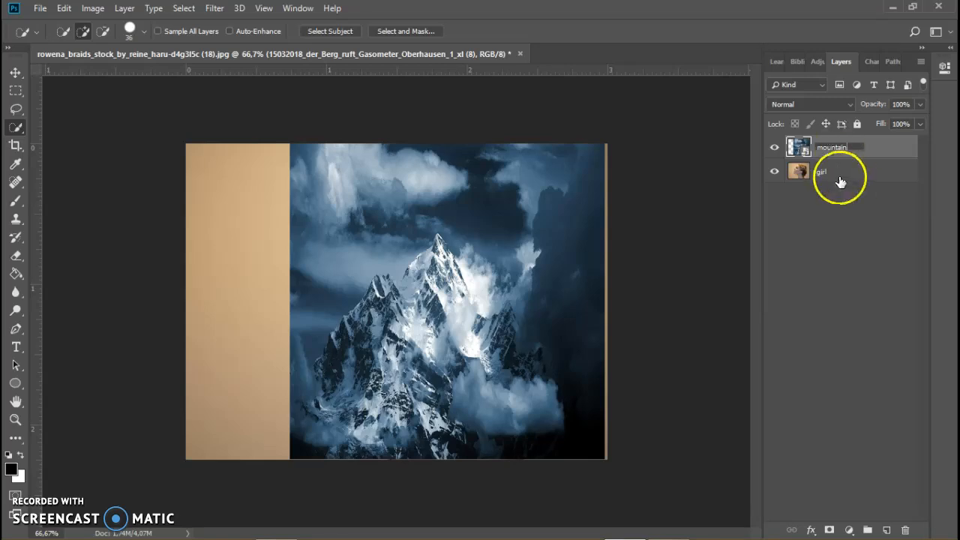
# Hide the mountain layer and move it below the girl layer
pyautogui.click(774, 147)
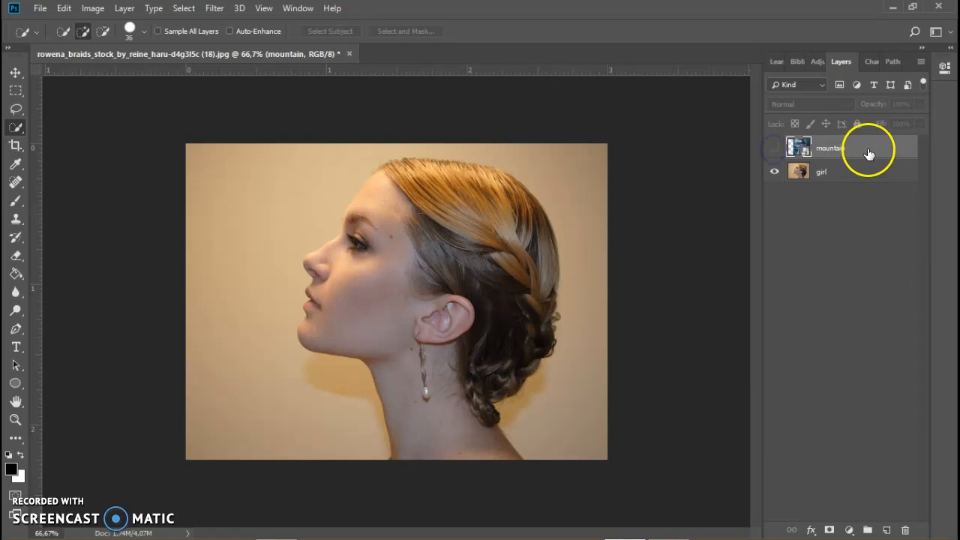
pyautogui.moveTo(861, 149); pyautogui.dragTo(858, 198)
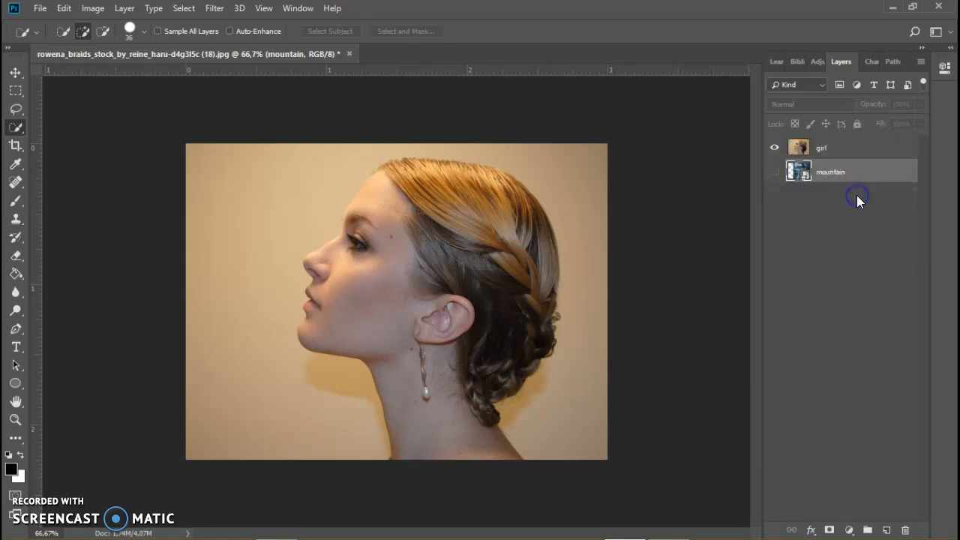
# On the girl layer, select the woman's face, neck and hair with the Quick Selection tool
pyautogui.click(860, 150)
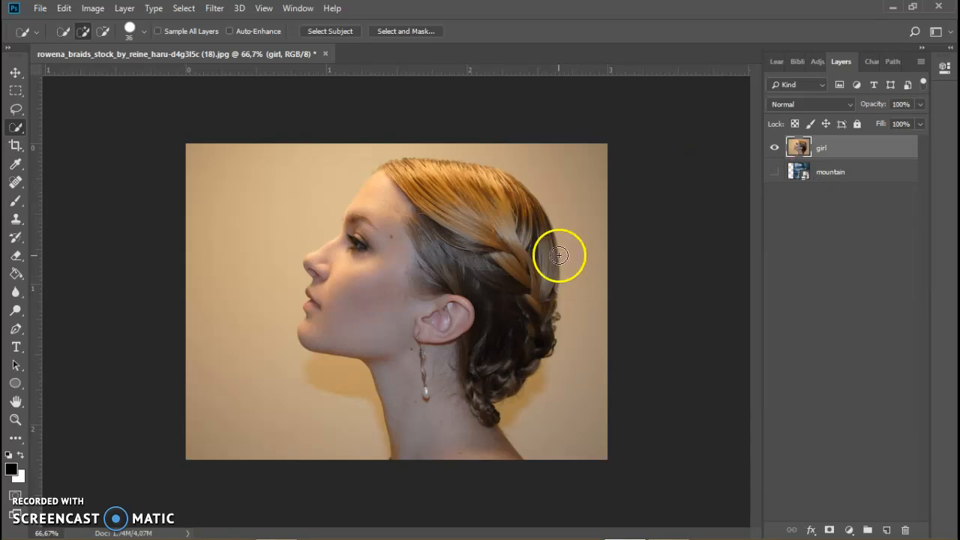
pyautogui.hotkey('ctrl', '+')
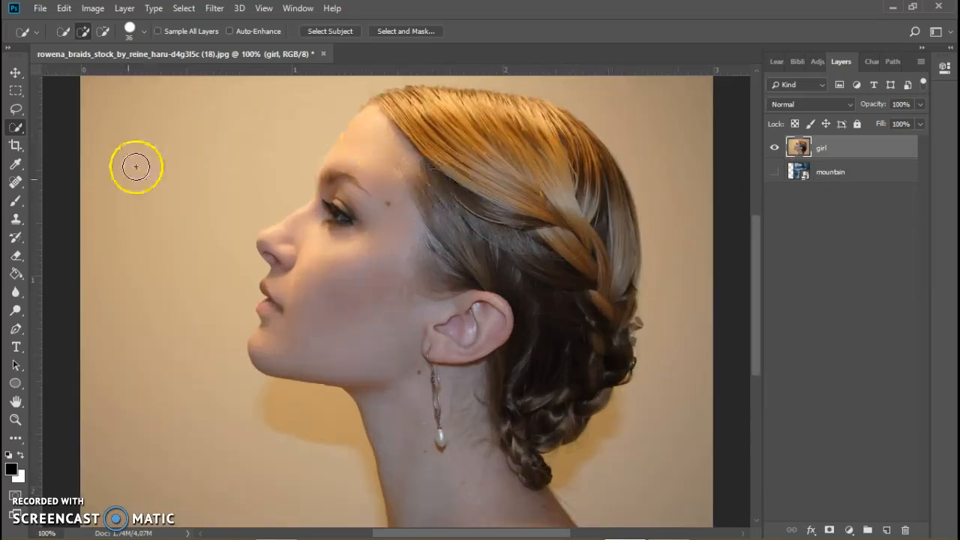
pyautogui.click(15, 72)
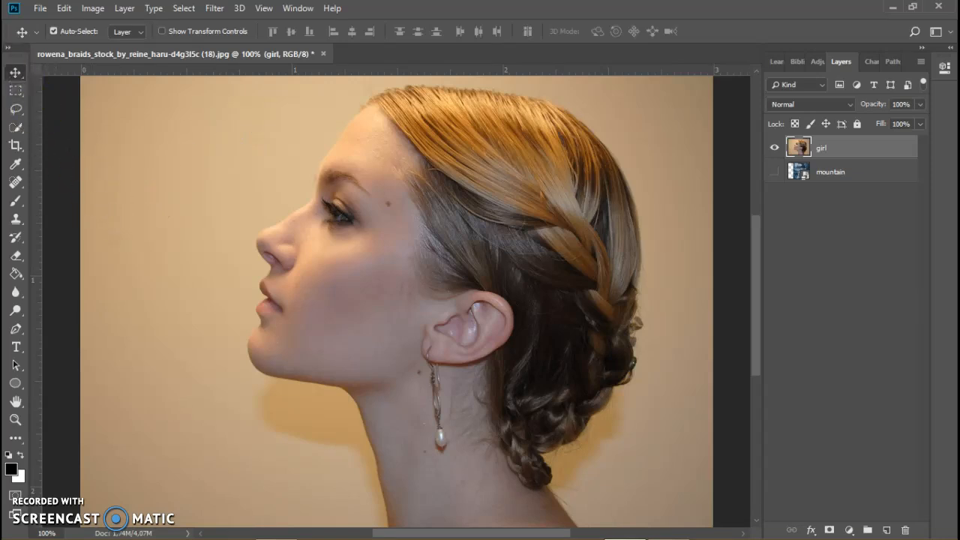
pyautogui.click(15, 131)
pyautogui.moveTo(15, 133); pyautogui.dragTo(82, 127)
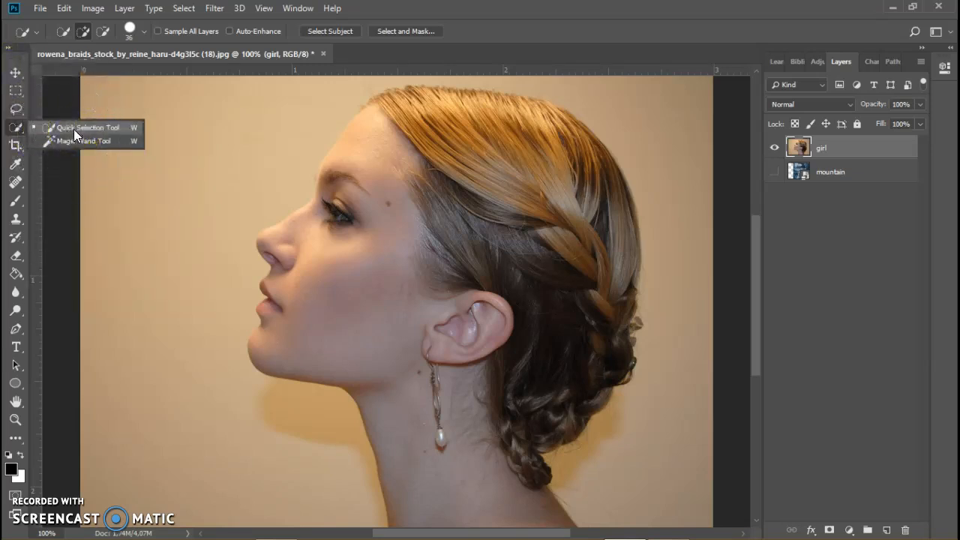
pyautogui.click(73, 129)
pyautogui.click(450, 182)
pyautogui.moveTo(450, 182)
pyautogui.mouseDown()
pyautogui.moveTo(426, 237)
pyautogui.moveTo(403, 234)
pyautogui.moveTo(385, 143)
pyautogui.moveTo(377, 180)
pyautogui.moveTo(343, 208)
pyautogui.moveTo(313, 263)
pyautogui.moveTo(304, 250)
pyautogui.moveTo(322, 294)
pyautogui.moveTo(318, 325)
pyautogui.moveTo(456, 441)
pyautogui.moveTo(484, 499)
pyautogui.moveTo(493, 412)
pyautogui.moveTo(523, 378)
pyautogui.moveTo(547, 368)
pyautogui.mouseUp()
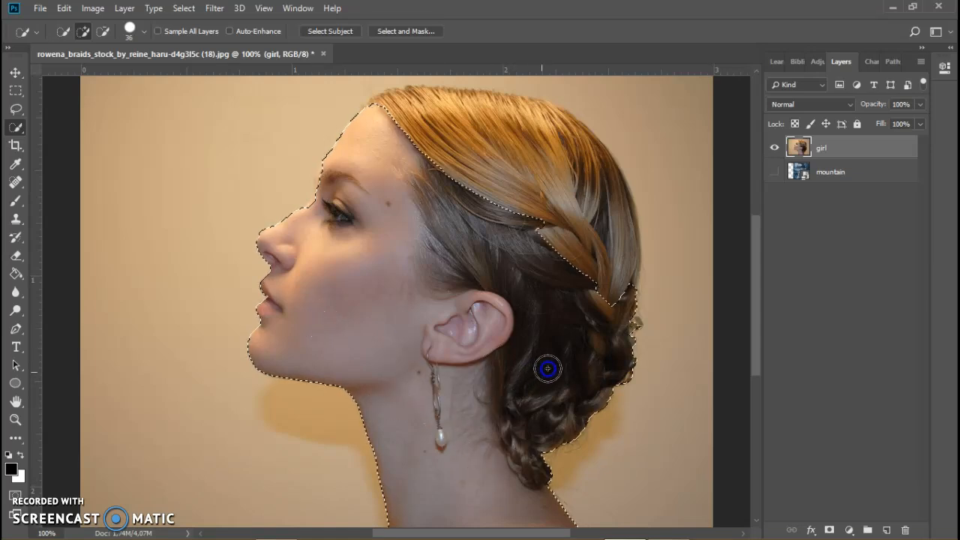
pyautogui.moveTo(568, 241); pyautogui.dragTo(520, 220)
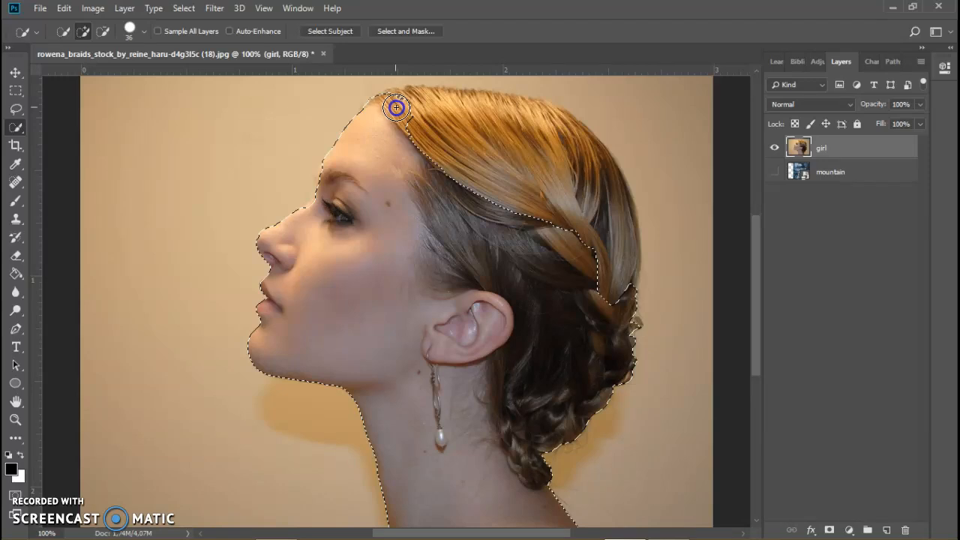
pyautogui.moveTo(414, 100)
pyautogui.mouseDown()
pyautogui.moveTo(568, 129)
pyautogui.moveTo(537, 112)
pyautogui.mouseUp()
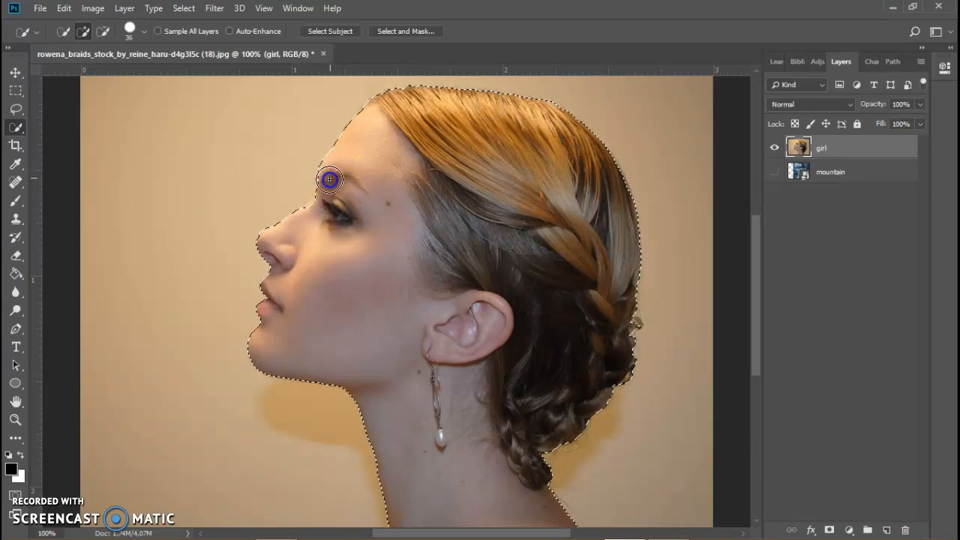
# Refine the selection edge along the forehead, eyebrow and bridge of the nose so no skin is left out
pyautogui.hotkey('ctrl', '+')
pyautogui.hotkey('ctrl', '+')
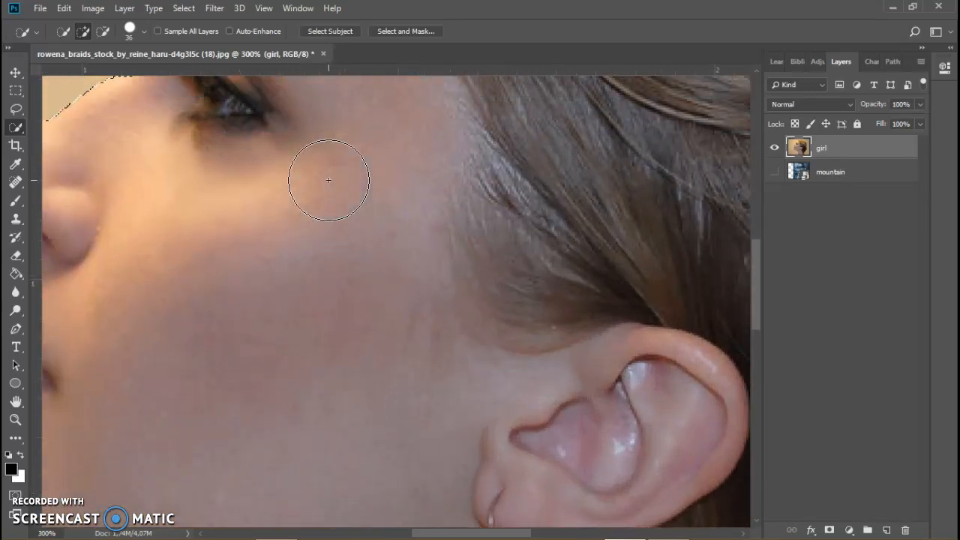
pyautogui.scroll(10, 327, 177)
pyautogui.click(221, 255)
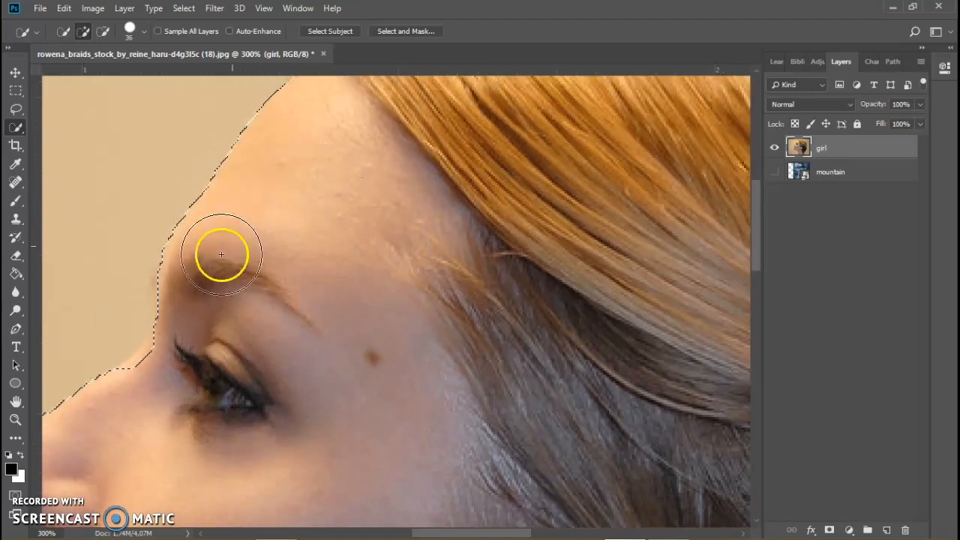
pyautogui.moveTo(200, 266); pyautogui.dragTo(180, 354)
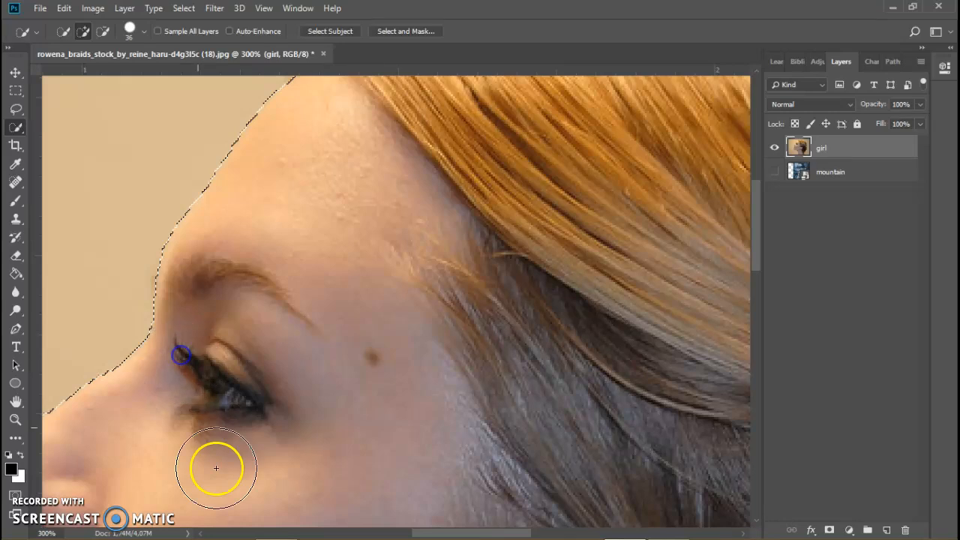
pyautogui.scroll(-4, 435, 397)
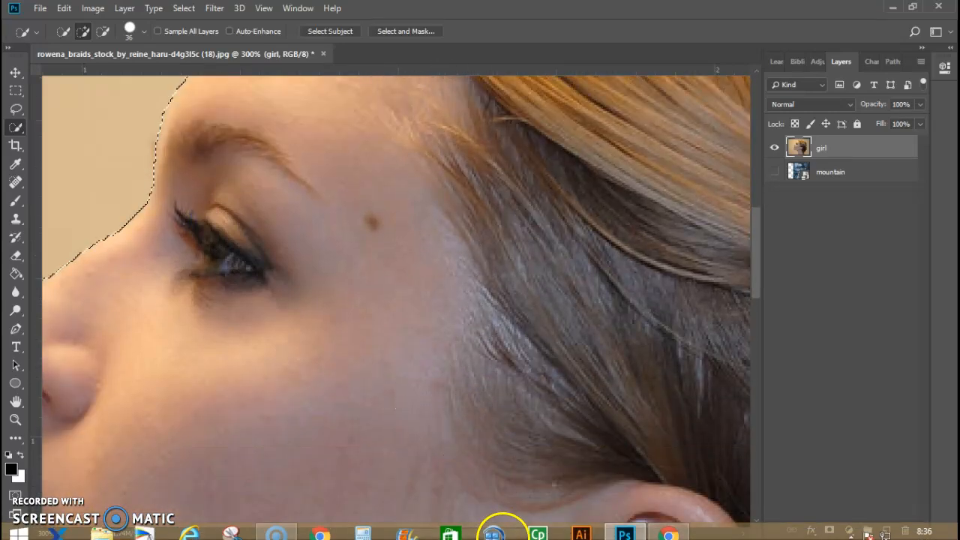
pyautogui.moveTo(480, 533); pyautogui.dragTo(420, 534)
pyautogui.moveTo(405, 352); pyautogui.dragTo(375, 336)
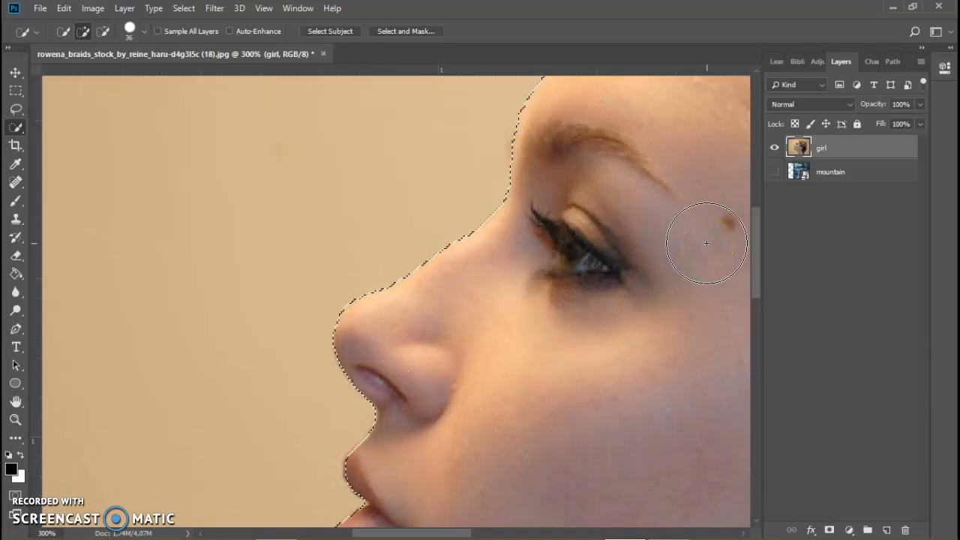
pyautogui.hotkey('ctrl', '0')
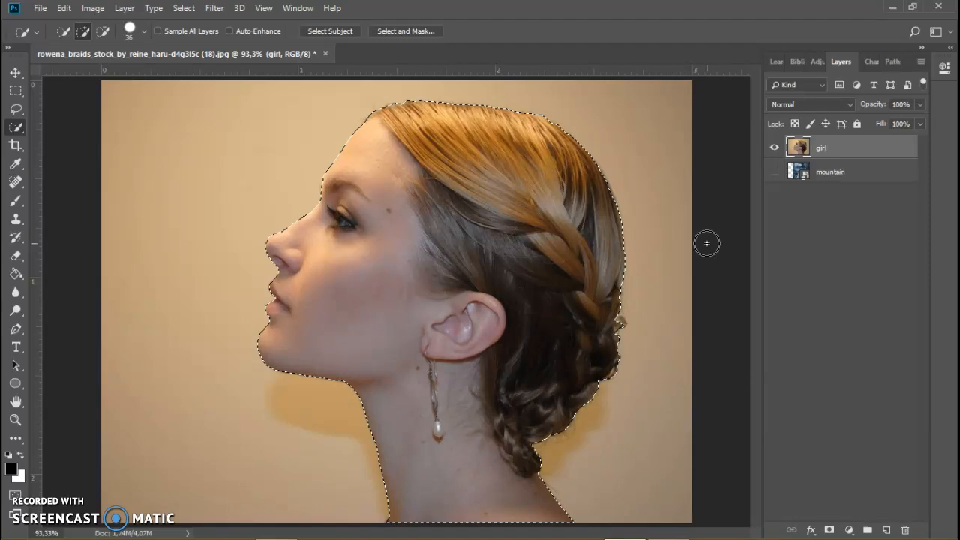
# Feather the head selection with a radius of 0.5 pixels, applying the feather twice
pyautogui.moveTo(570, 242); pyautogui.dragTo(381, 219)
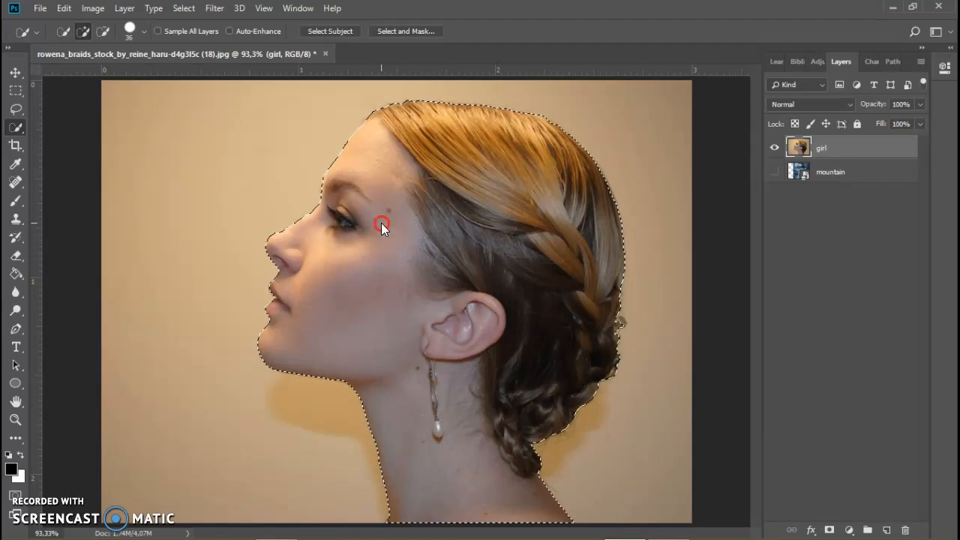
pyautogui.rightClick(381, 223)
pyautogui.moveTo(408, 233); pyautogui.dragTo(424, 253)
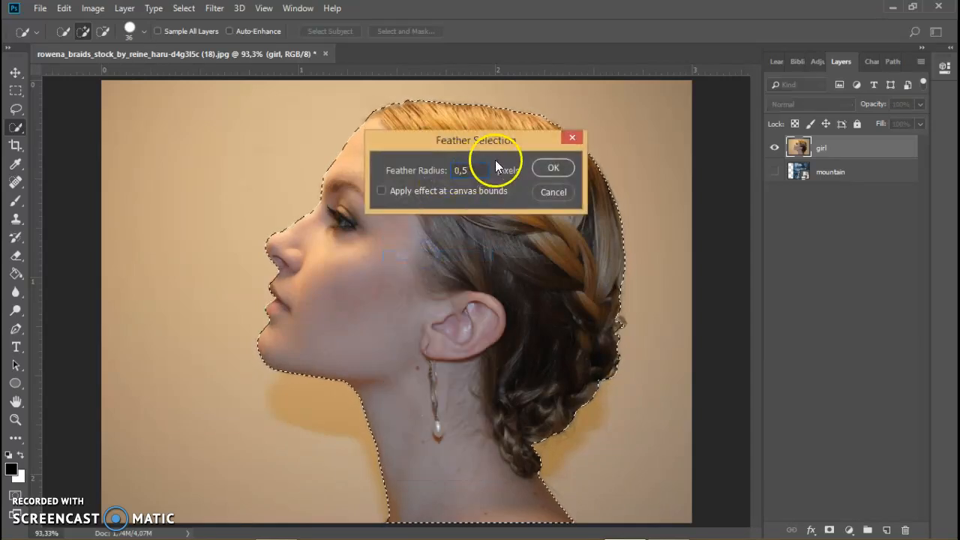
pyautogui.click(559, 168)
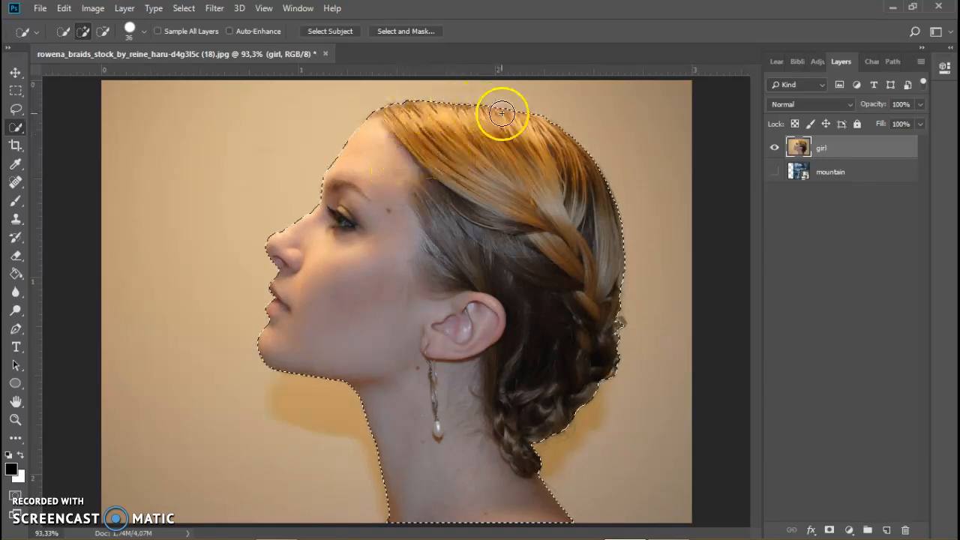
pyautogui.rightClick(405, 193)
pyautogui.click(432, 229)
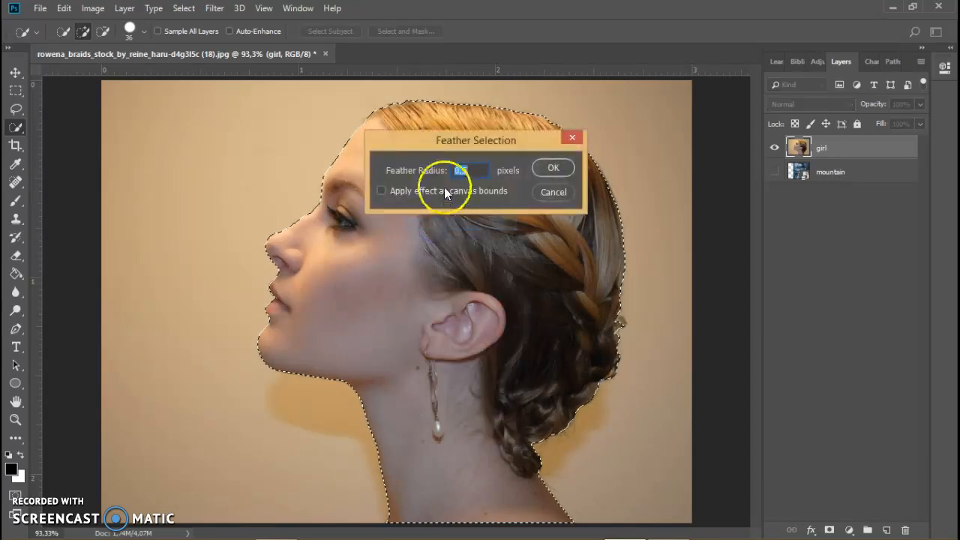
pyautogui.click(551, 171)
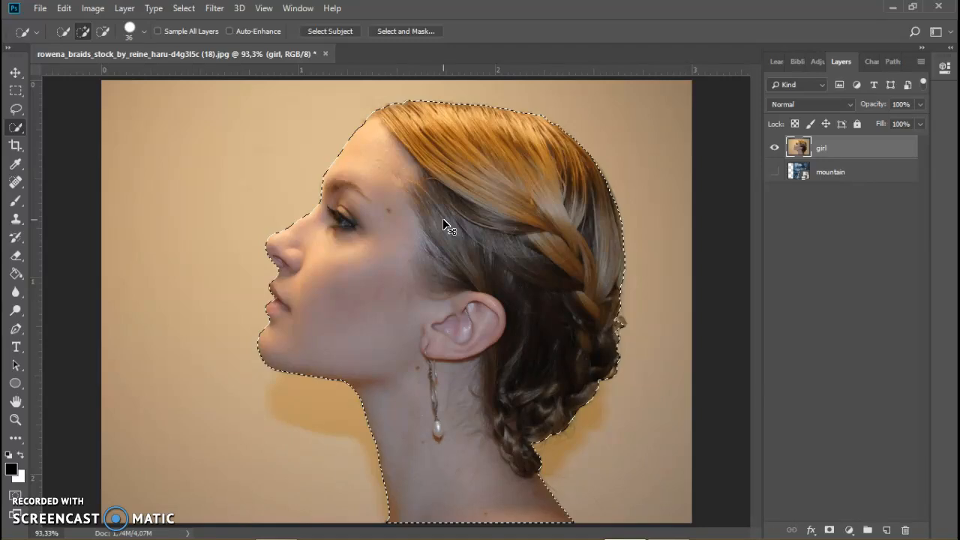
# Copy the selected head to a new layer and hide the original girl layer
pyautogui.hotkey('ctrl', 'j')
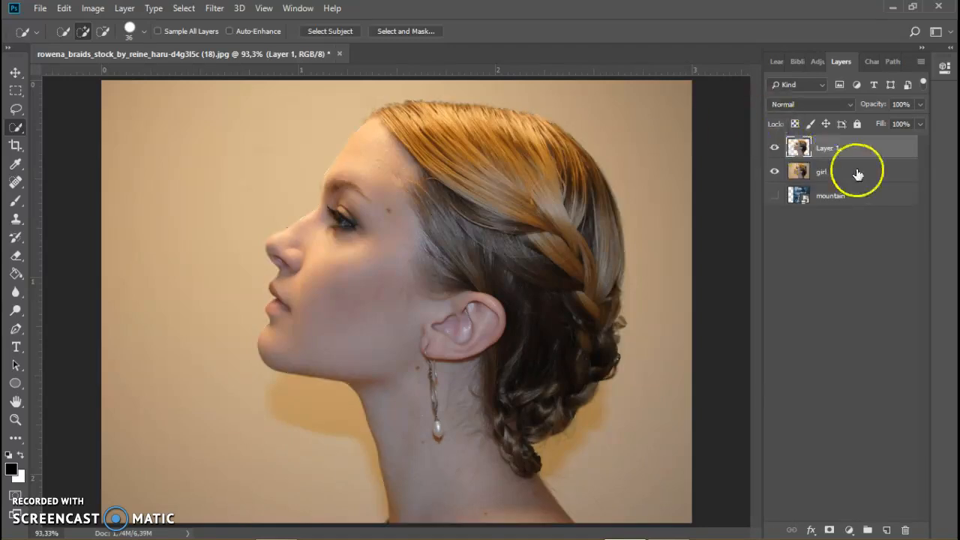
pyautogui.click(841, 173)
pyautogui.moveTo(842, 160); pyautogui.dragTo(797, 172)
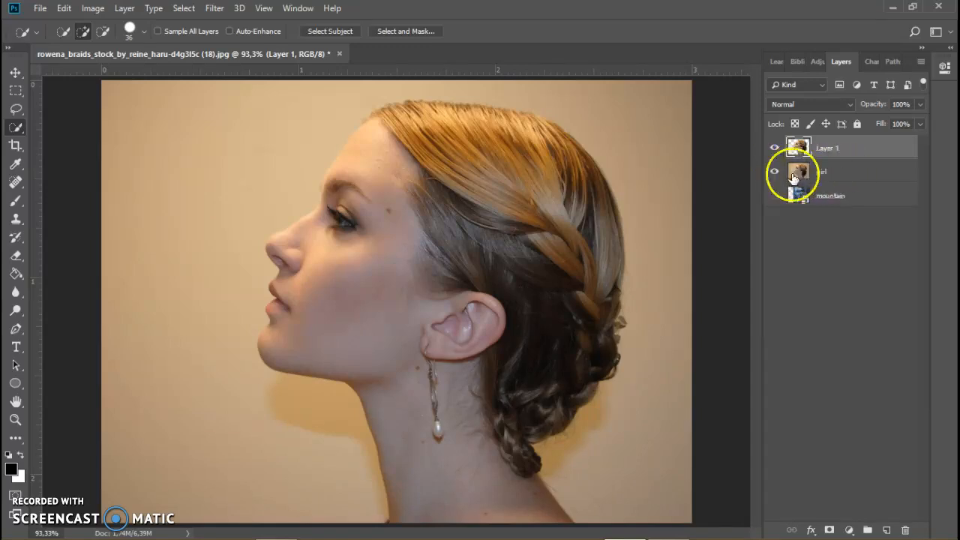
pyautogui.click(774, 172)
# Rename the layer holding the cut-out head to "model"
pyautogui.click(841, 150)
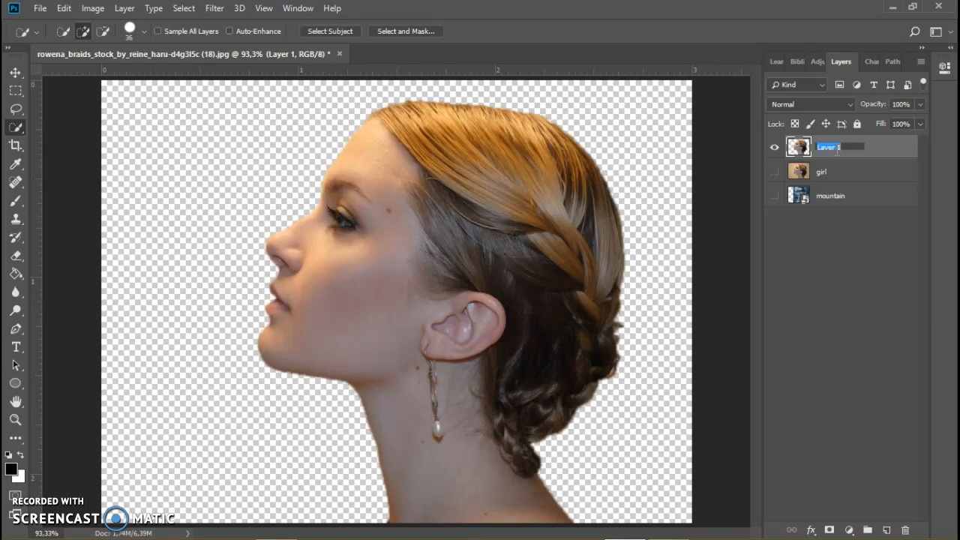
pyautogui.click(875, 143)
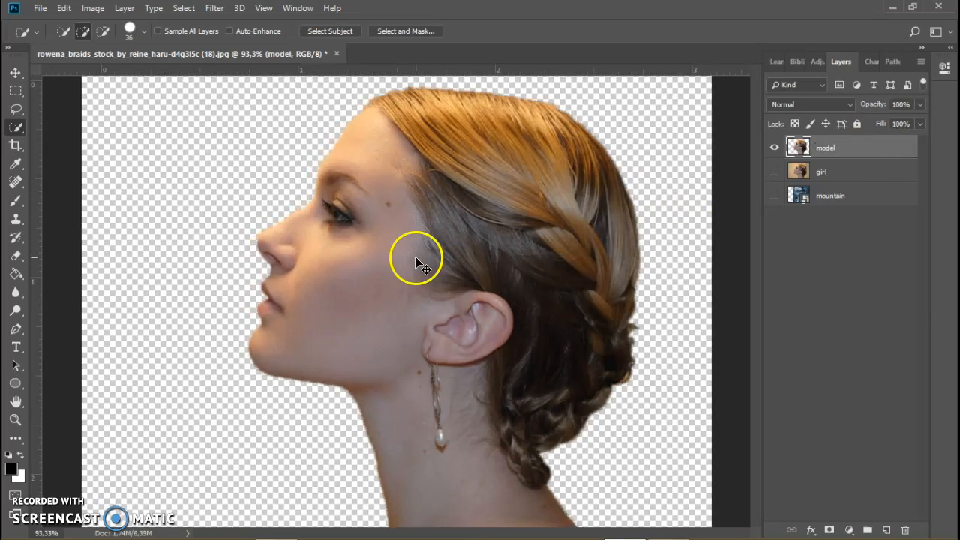
# Desaturate the model layer to turn the cut-out portrait black and white
pyautogui.hotkey('ctrl', '+')
pyautogui.hotkey('ctrl', '+')
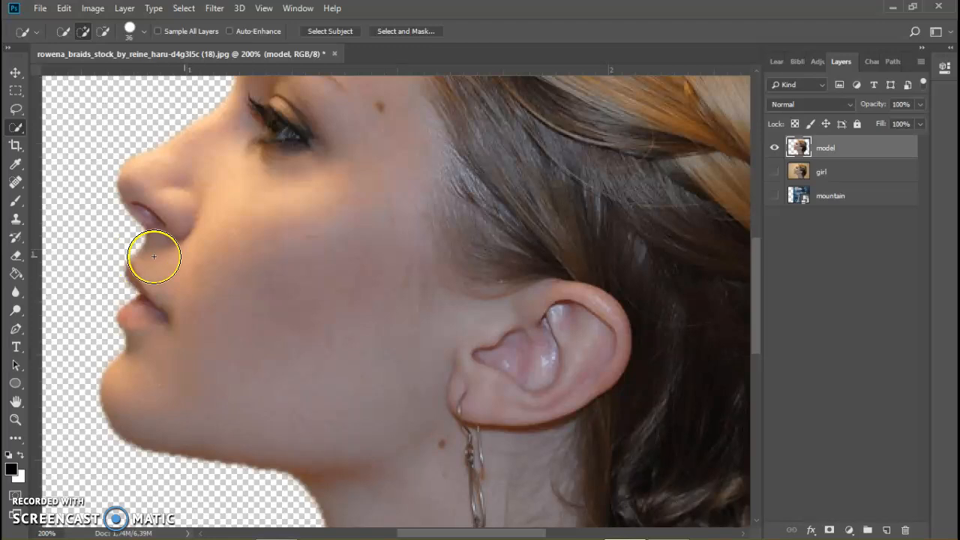
pyautogui.hotkey('ctrl', '-')
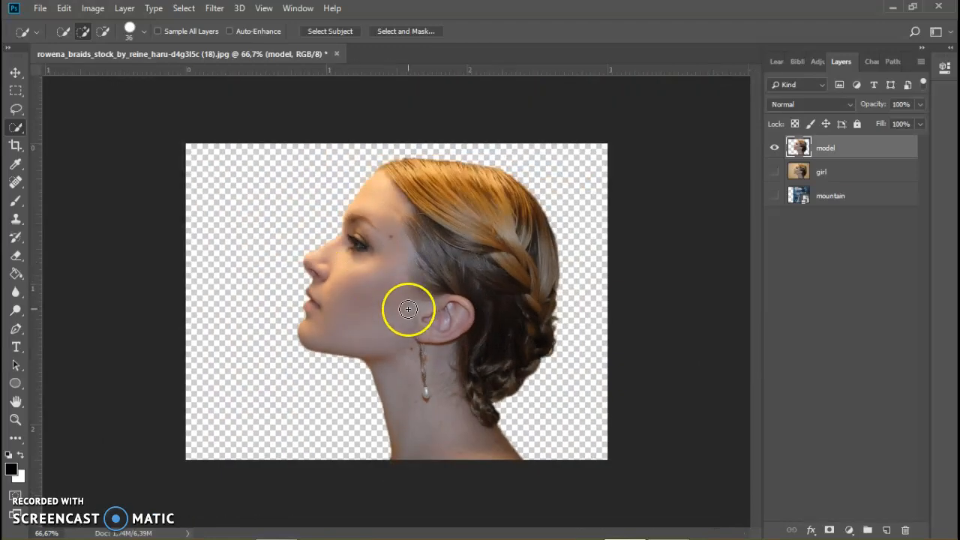
pyautogui.click(89, 9)
pyautogui.click(848, 145)
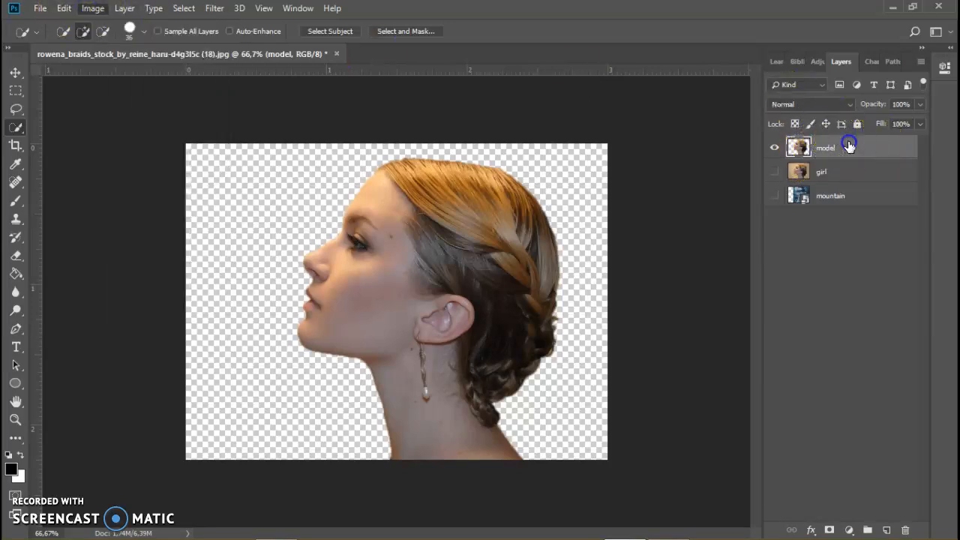
pyautogui.click(93, 9)
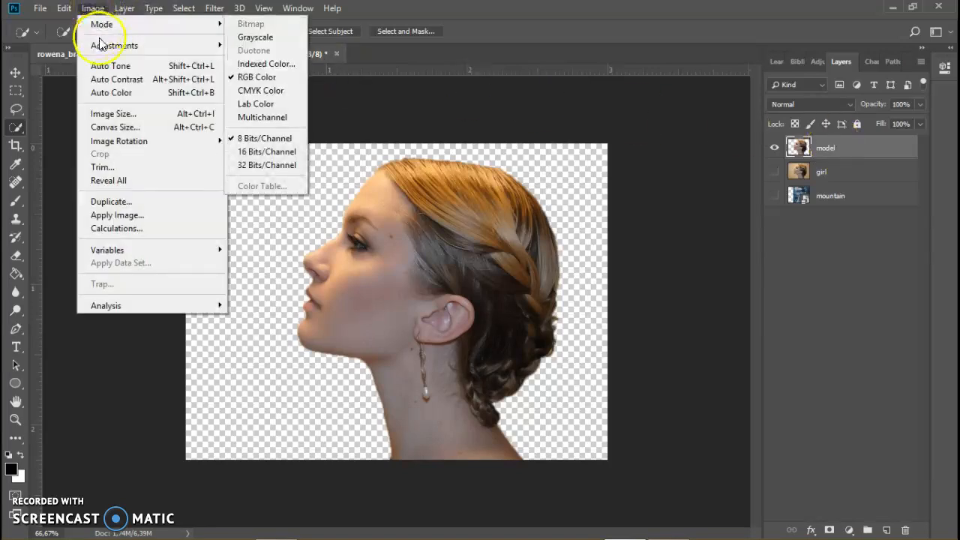
pyautogui.click(100, 45)
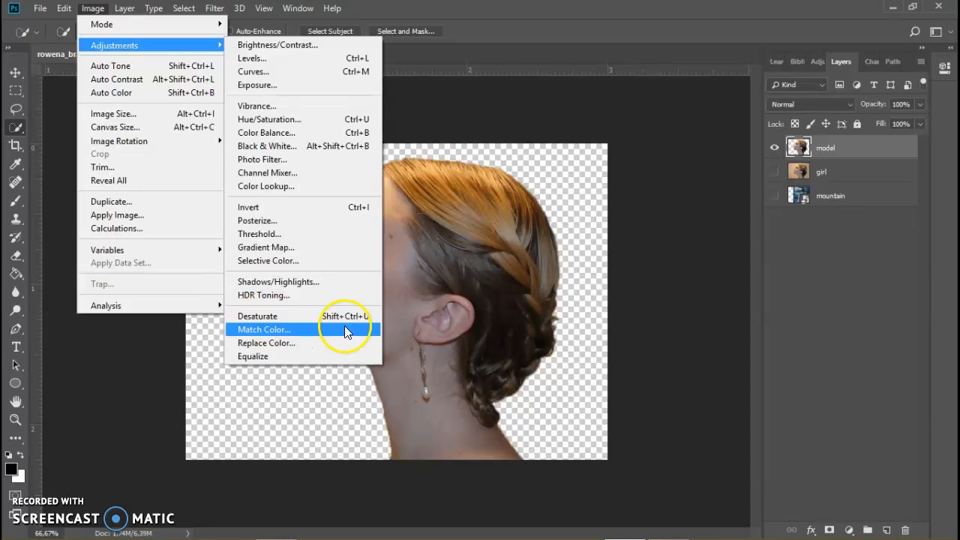
pyautogui.click(258, 320)
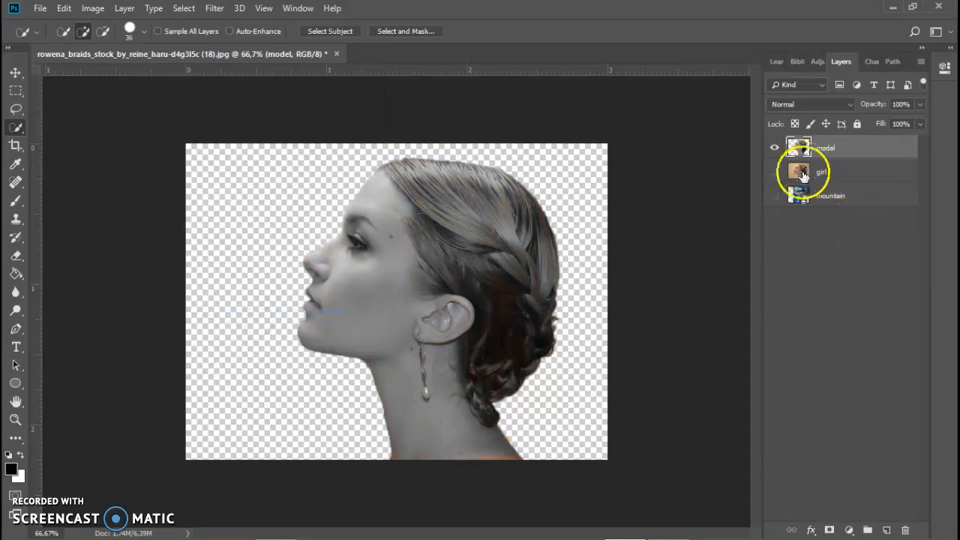
# Show the mountain layer and move it above the model layer
pyautogui.click(774, 196)
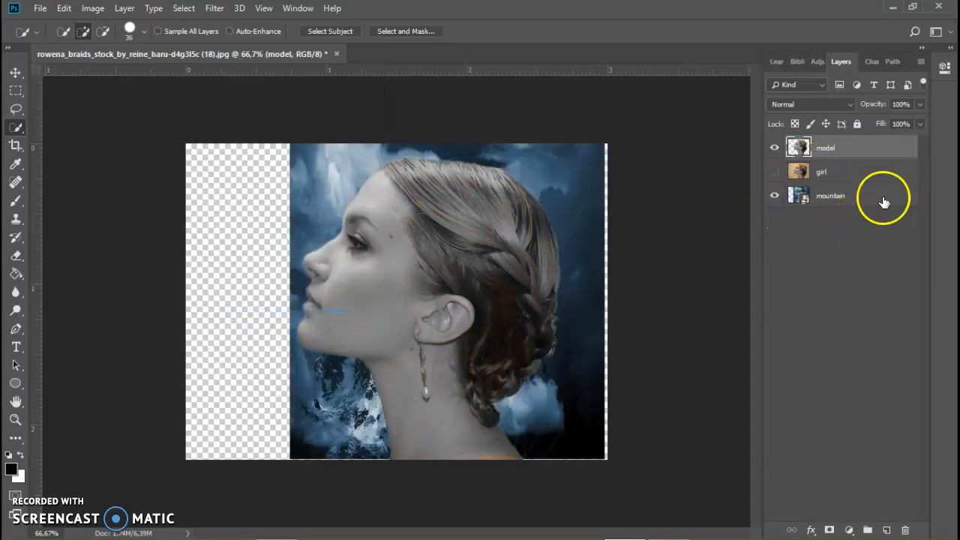
pyautogui.moveTo(878, 197); pyautogui.dragTo(876, 142)
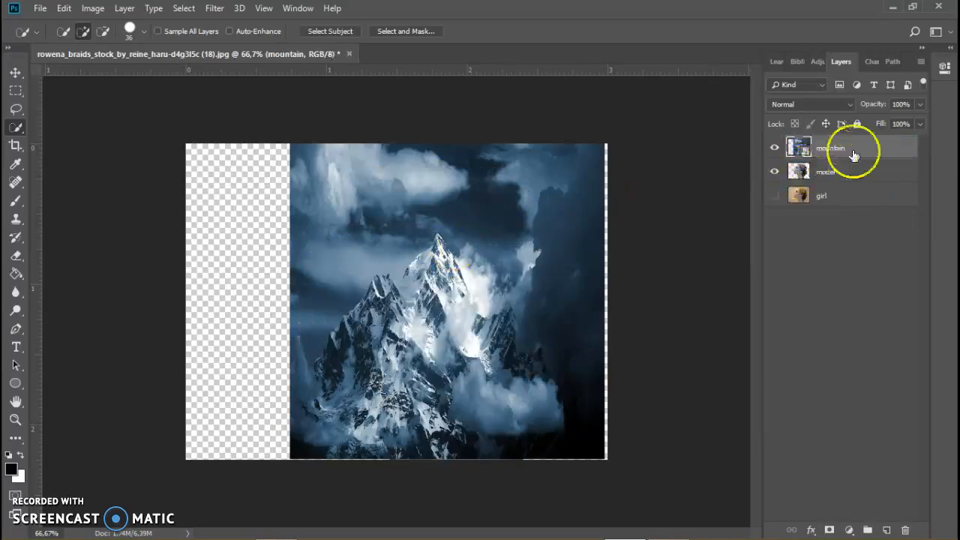
# Preview the portrait through the mountain layer at 55% opacity, and restore the opacity to 100%
pyautogui.click(920, 104)
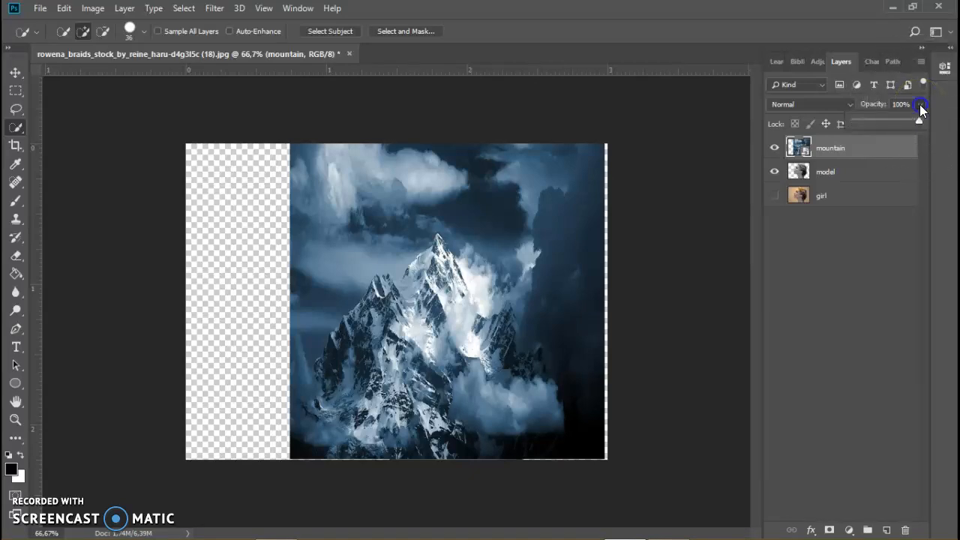
pyautogui.moveTo(917, 121); pyautogui.dragTo(890, 122)
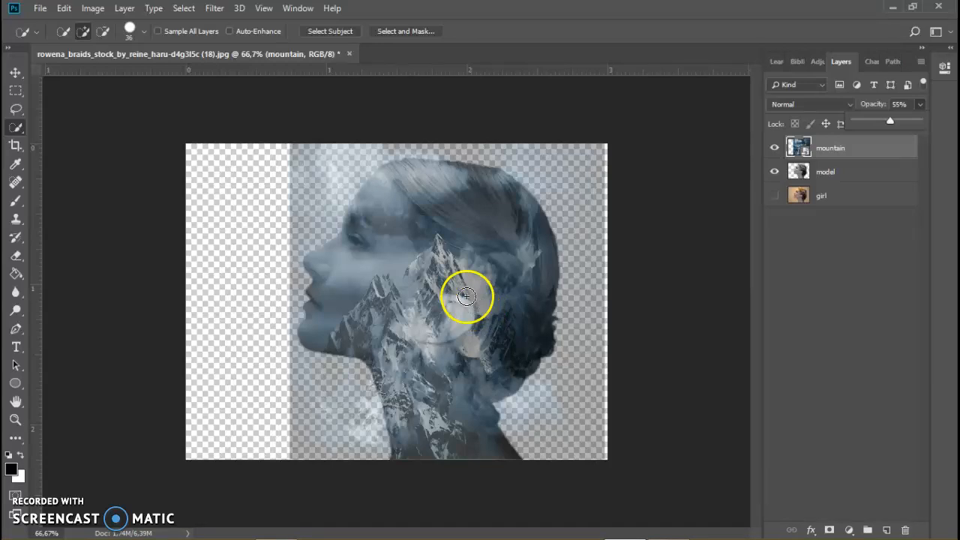
pyautogui.moveTo(891, 121); pyautogui.dragTo(930, 124)
pyautogui.click(860, 147)
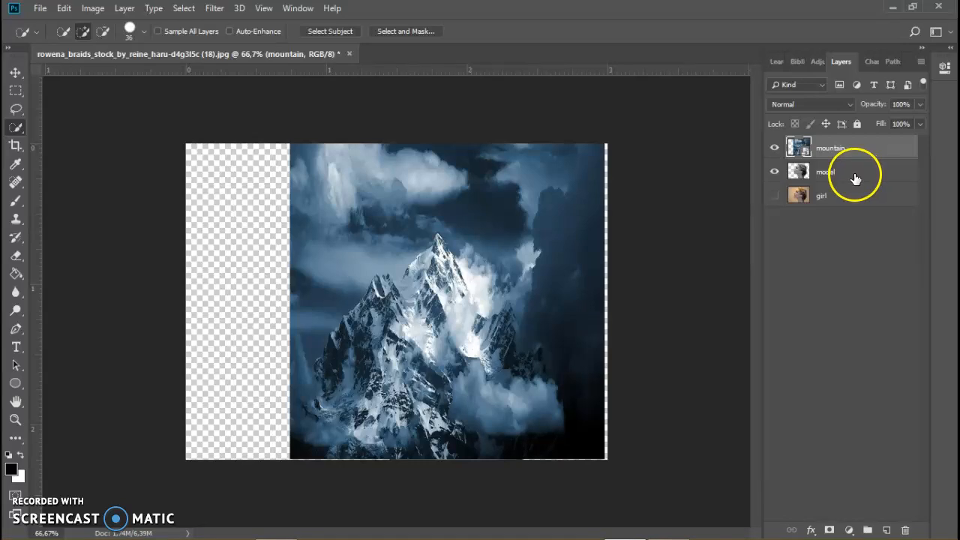
# Hide the mountain layer and load the outline of the head on the model layer as a selection
pyautogui.click(855, 175)
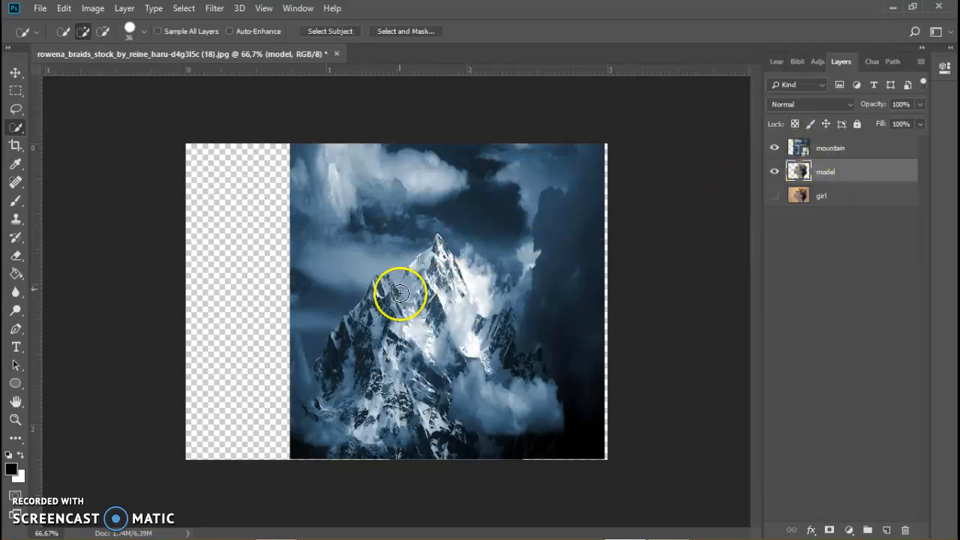
pyautogui.click(773, 150)
pyautogui.click(853, 173)
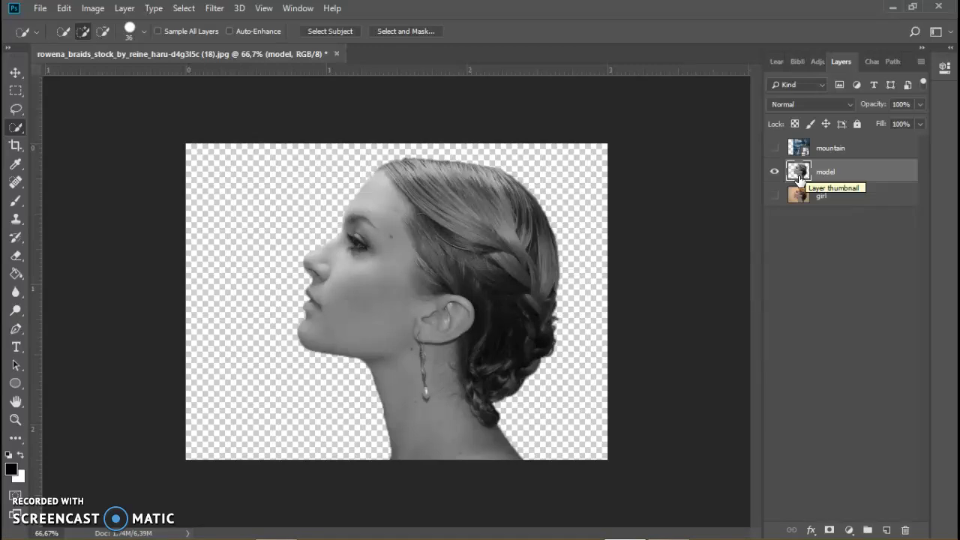
pyautogui.keyDown('ctrl'); pyautogui.click(799, 179); pyautogui.keyUp('ctrl')
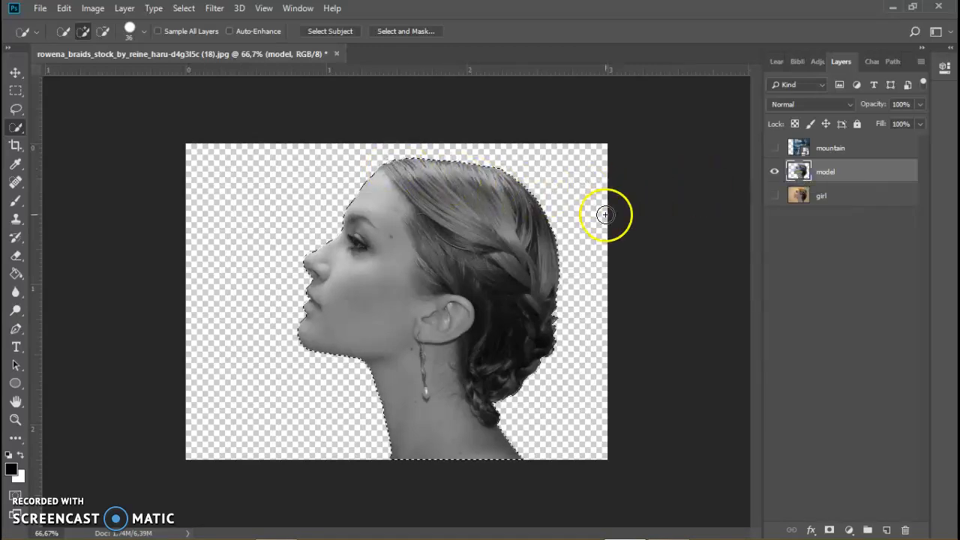
pyautogui.hotkey('ctrl', '+')
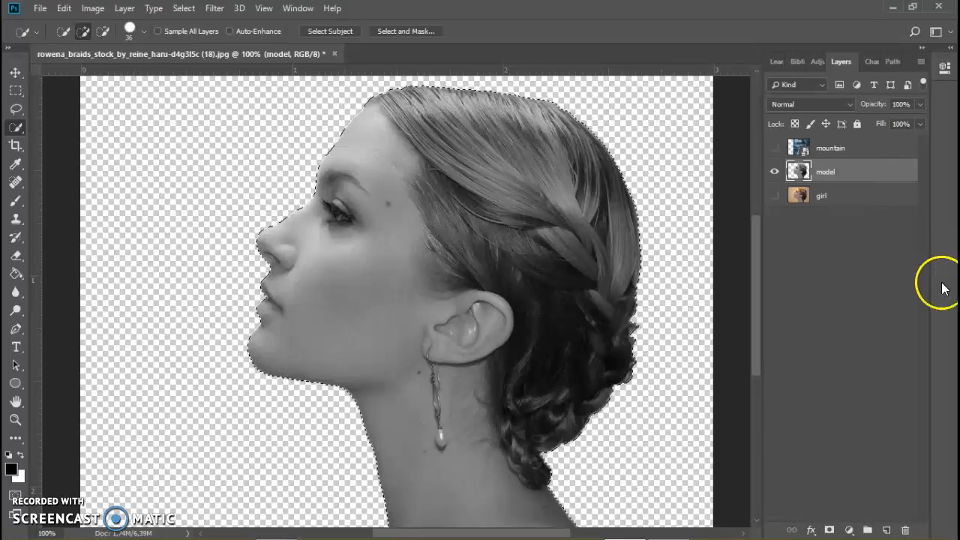
# Show the mountain layer and add a layer mask to it from the head selection
pyautogui.click(861, 150)
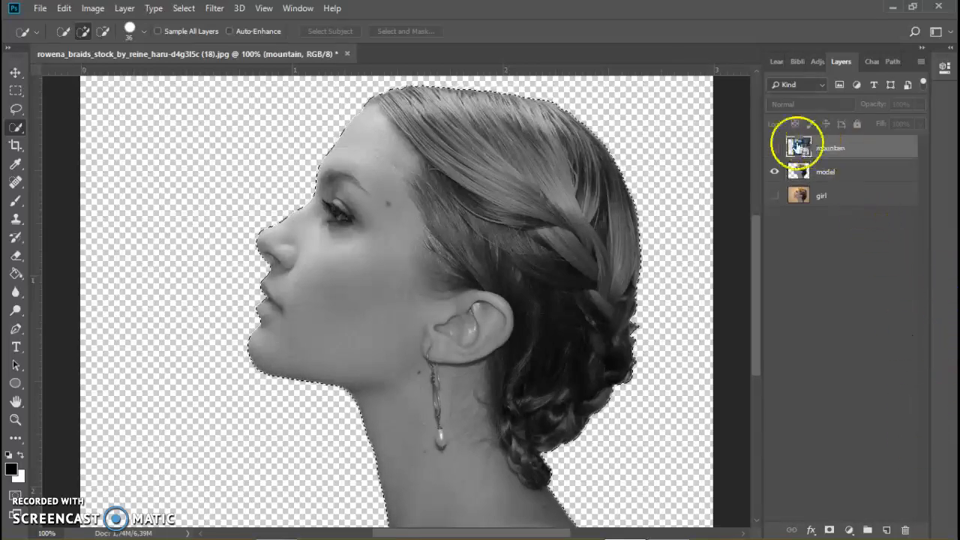
pyautogui.click(774, 148)
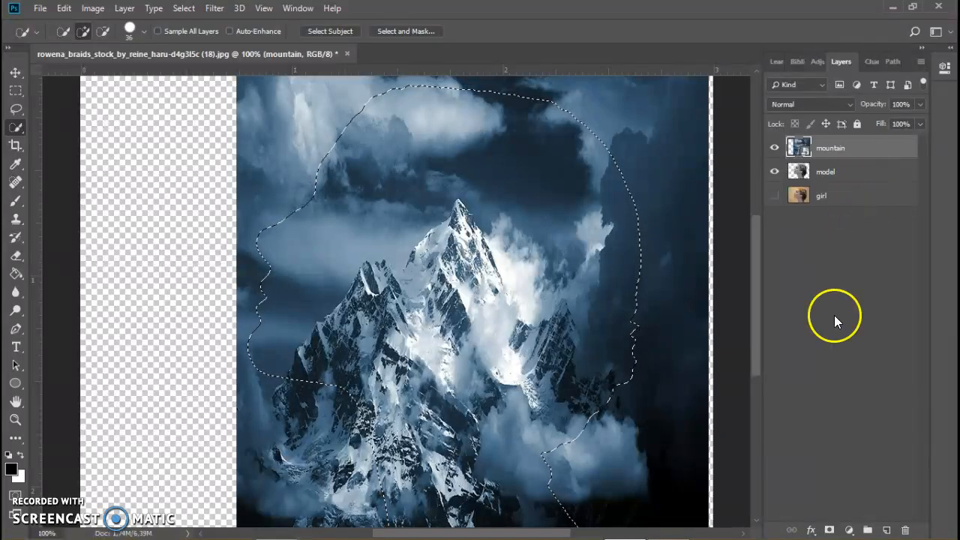
pyautogui.click(831, 531)
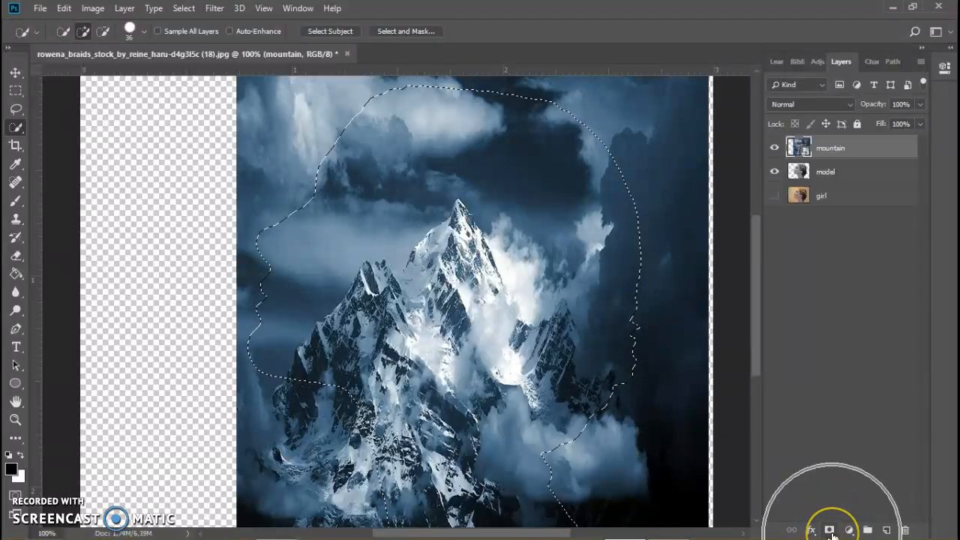
pyautogui.click(831, 531)
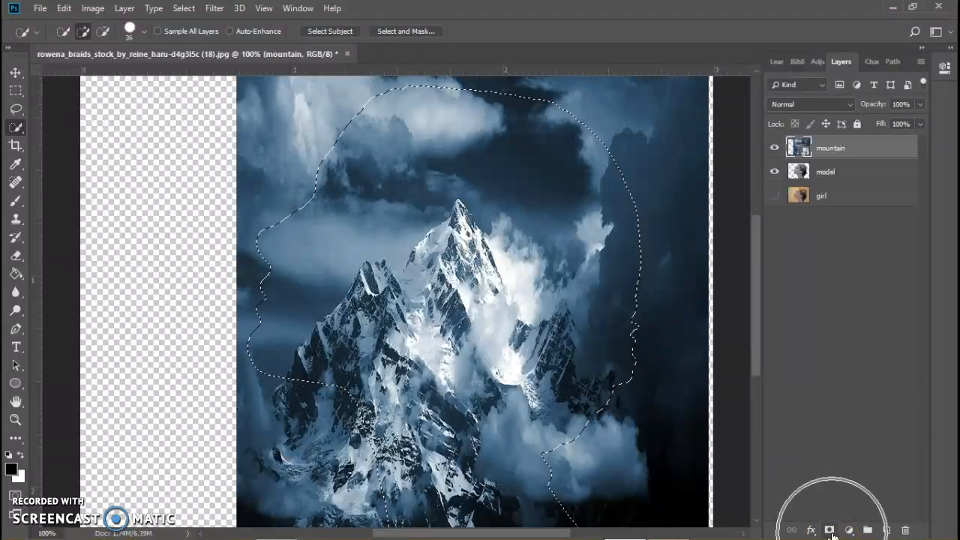
pyautogui.click(830, 531)
pyautogui.click(830, 531)
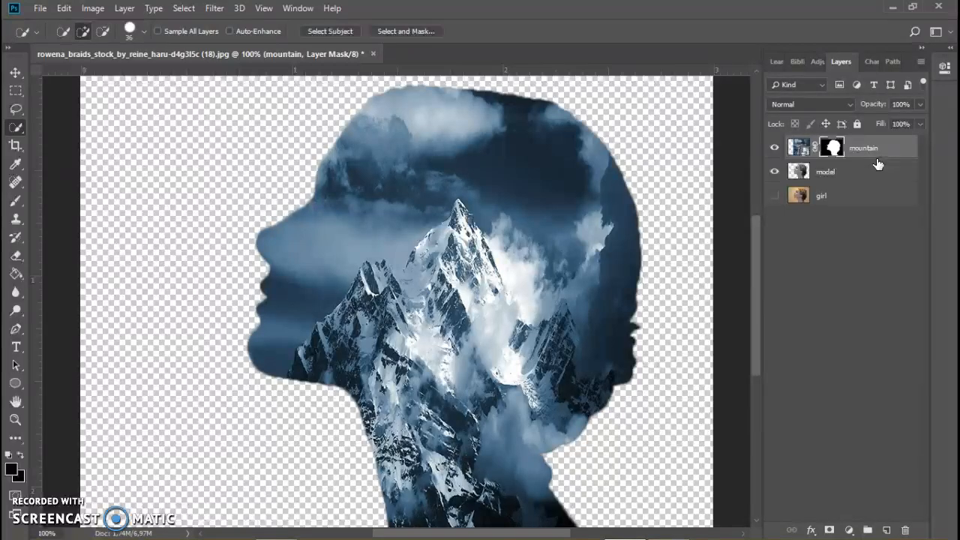
# Compare the masked mountain with the portrait beneath by hiding and showing the model and mountain layers, ending with the model layer selected
pyautogui.click(842, 171)
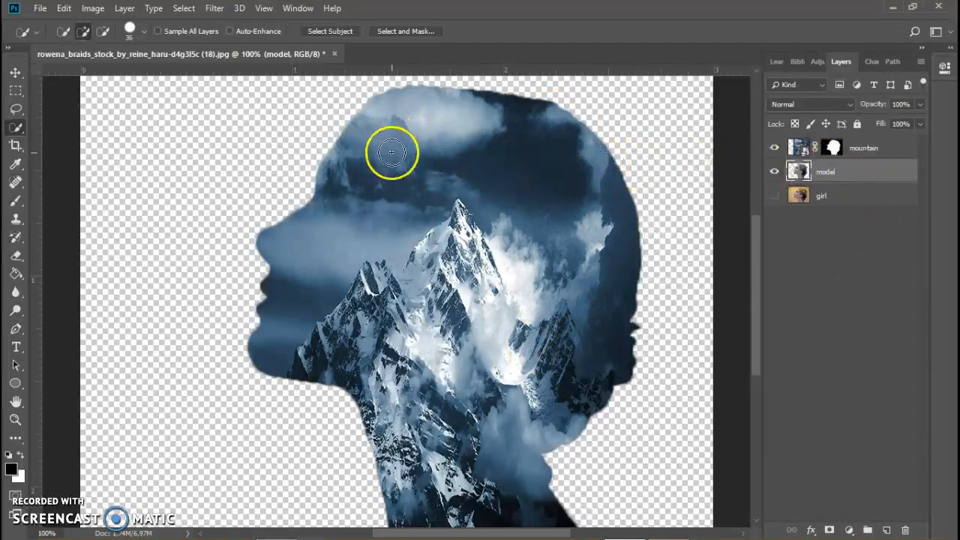
pyautogui.click(776, 172)
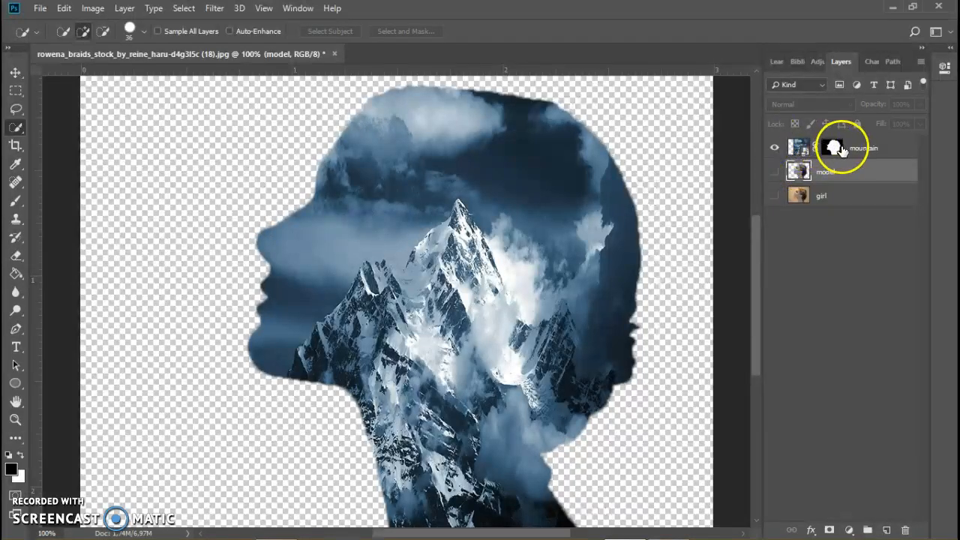
pyautogui.click(776, 174)
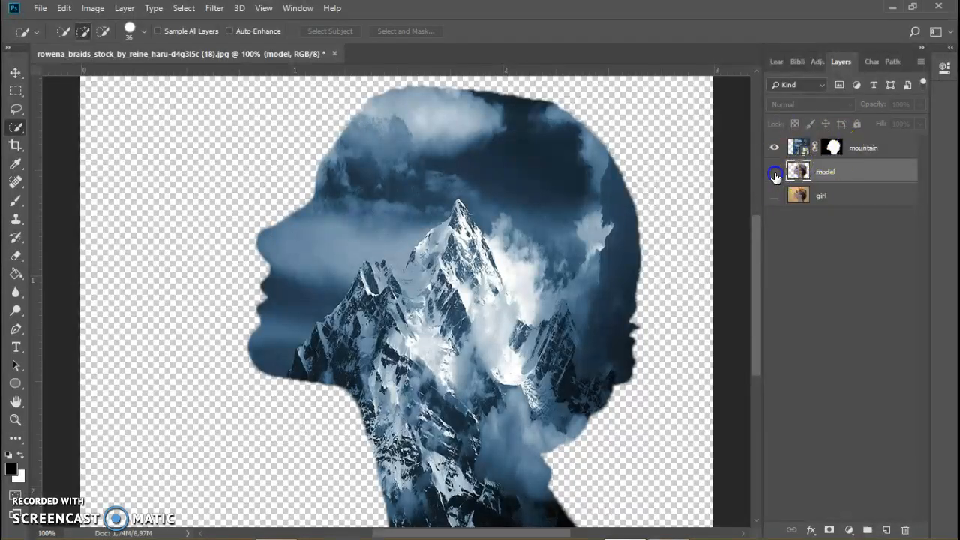
pyautogui.click(843, 174)
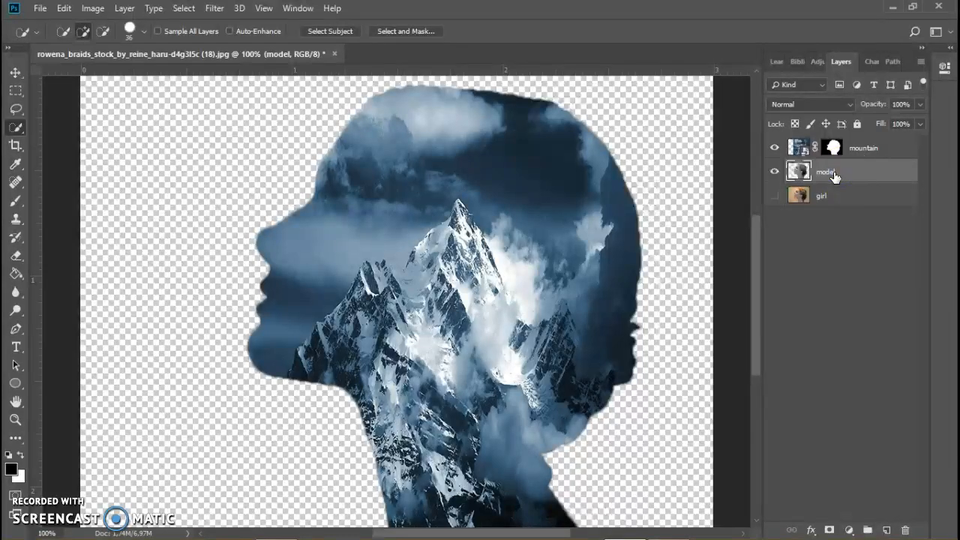
pyautogui.click(775, 148)
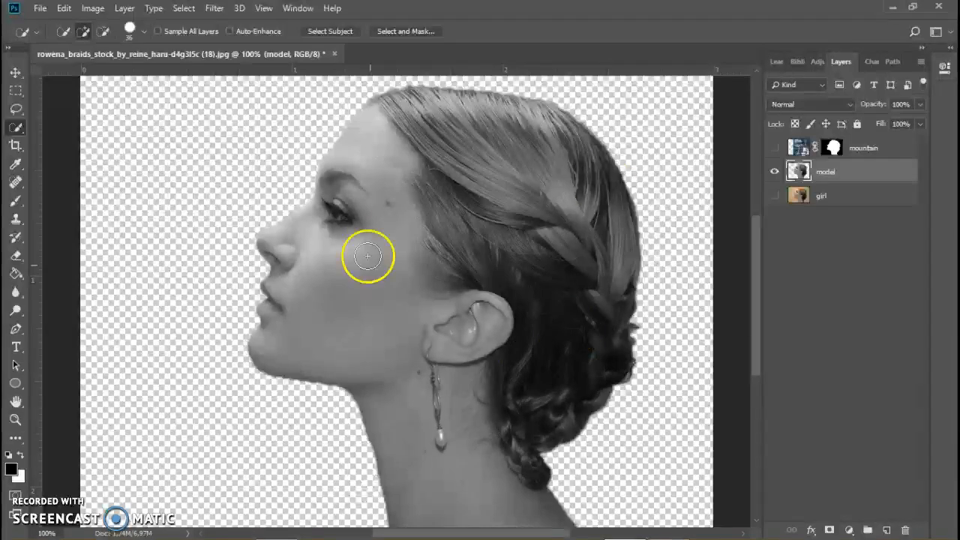
pyautogui.click(774, 148)
pyautogui.click(853, 172)
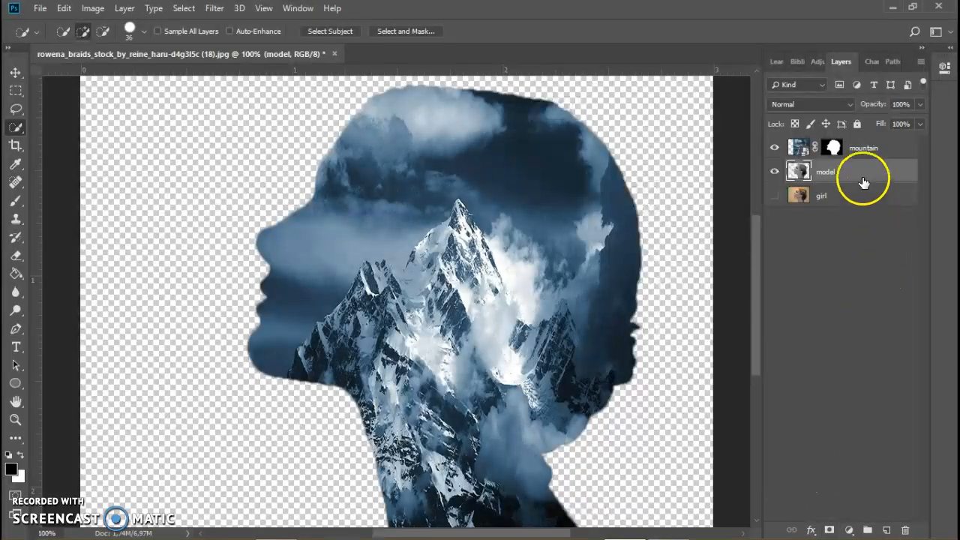
# Add a white layer mask to the model layer and make its image active again
pyautogui.click(829, 530)
pyautogui.click(888, 170)
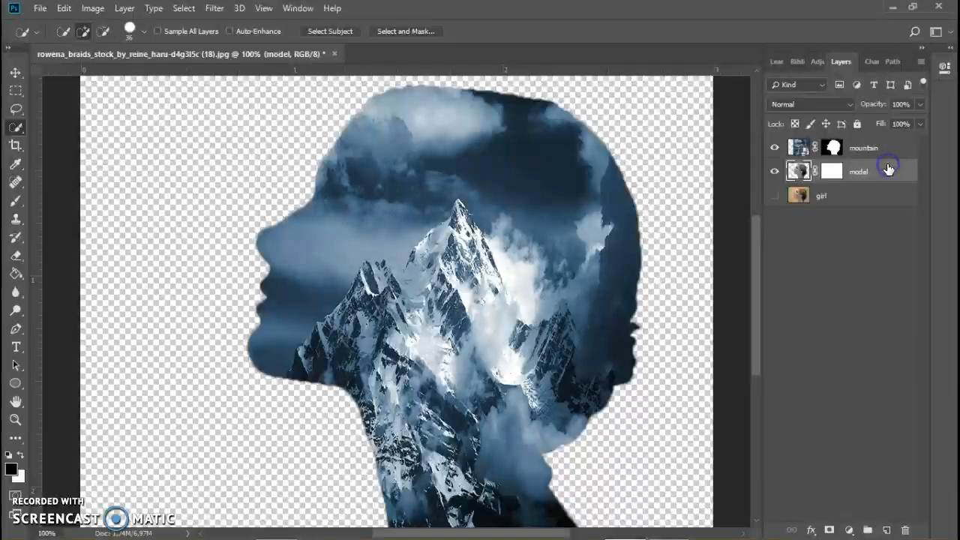
pyautogui.click(828, 171)
pyautogui.click(797, 149)
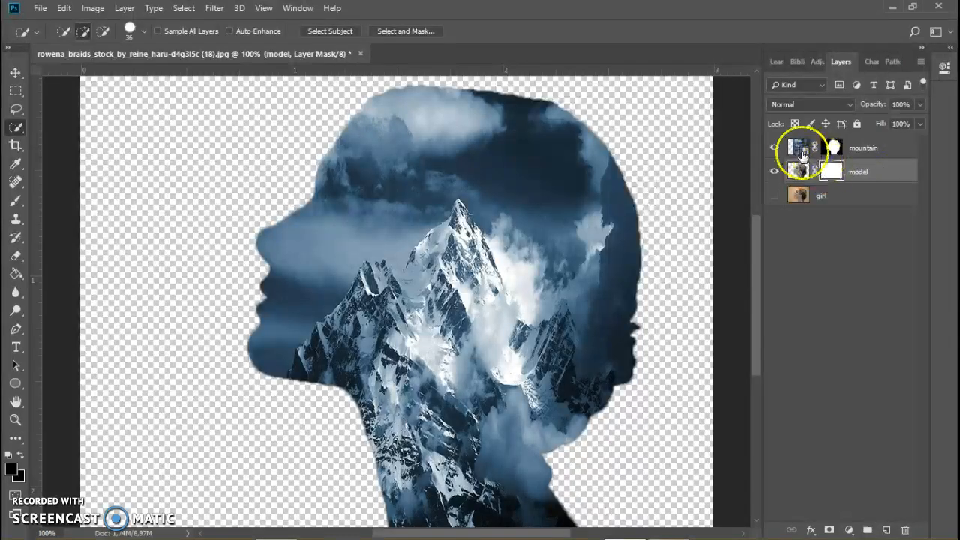
pyautogui.moveTo(797, 152); pyautogui.dragTo(799, 171)
pyautogui.click(857, 172)
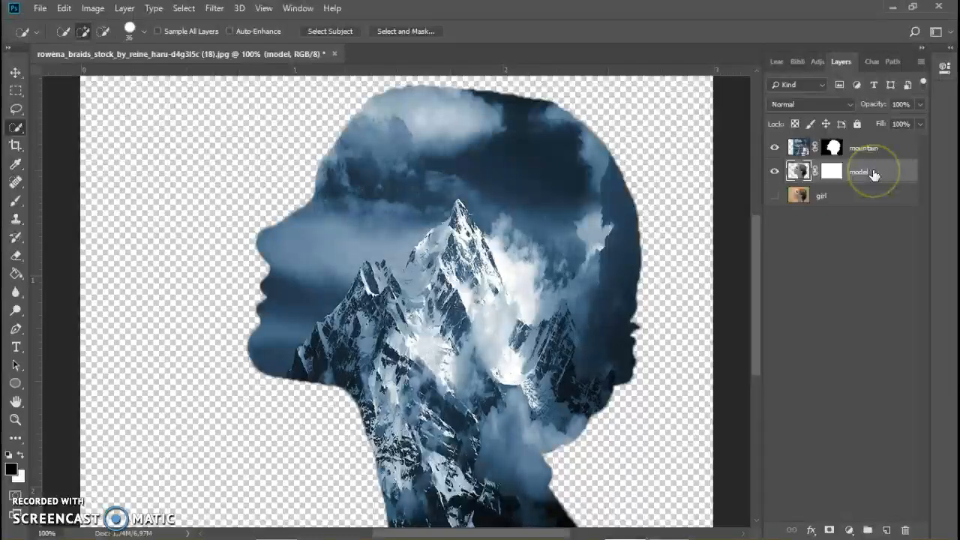
# Duplicate the model layer as "model copy" and move the copy above the mountain layer
pyautogui.rightClick(874, 174)
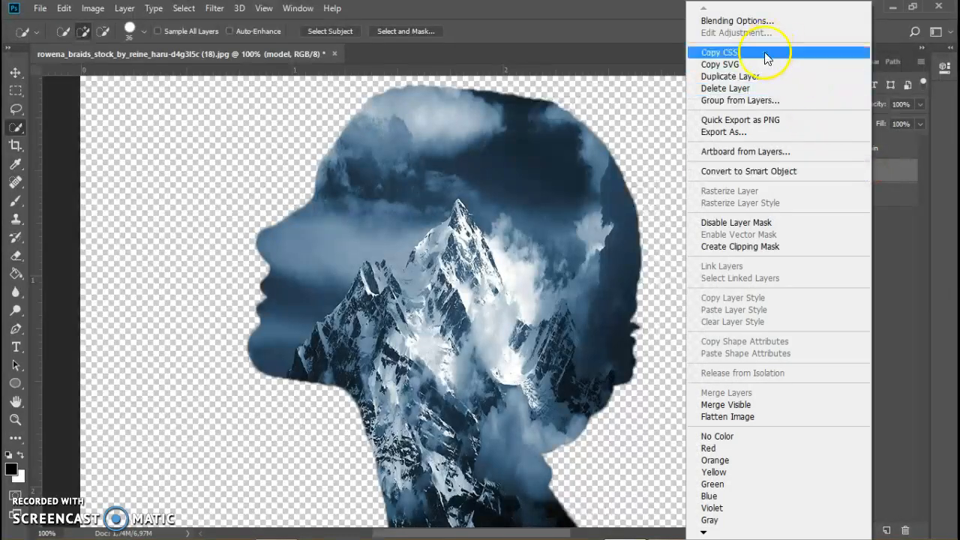
pyautogui.click(759, 83)
pyautogui.click(600, 153)
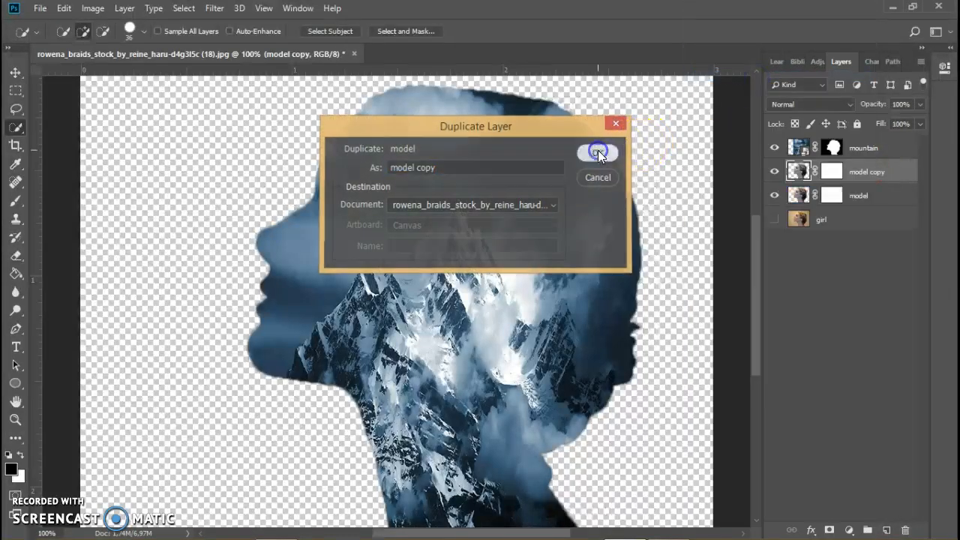
pyautogui.moveTo(878, 171); pyautogui.dragTo(882, 147)
# Place the model copy layer above the mountain layer and set its blend mode to Lighten
pyautogui.click(794, 149)
pyautogui.click(810, 152)
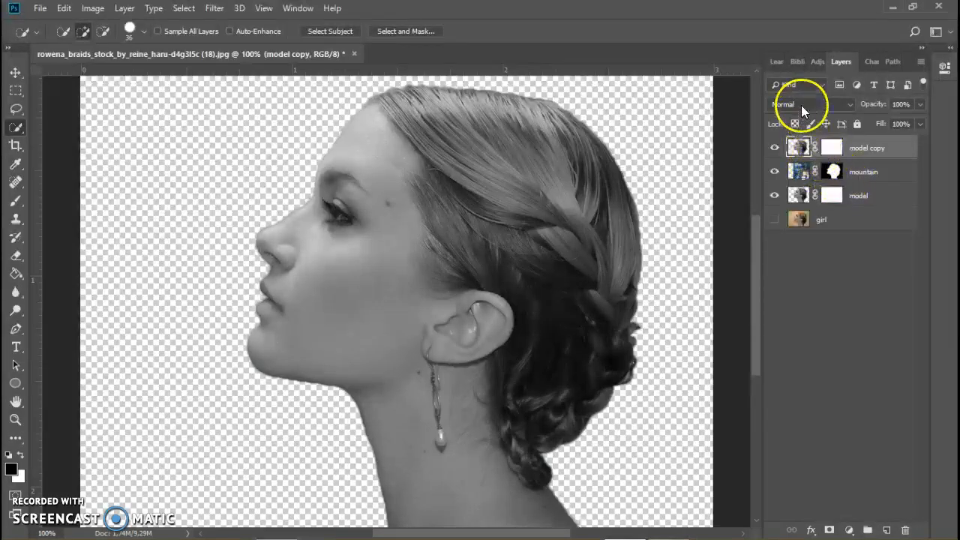
pyautogui.click(801, 106)
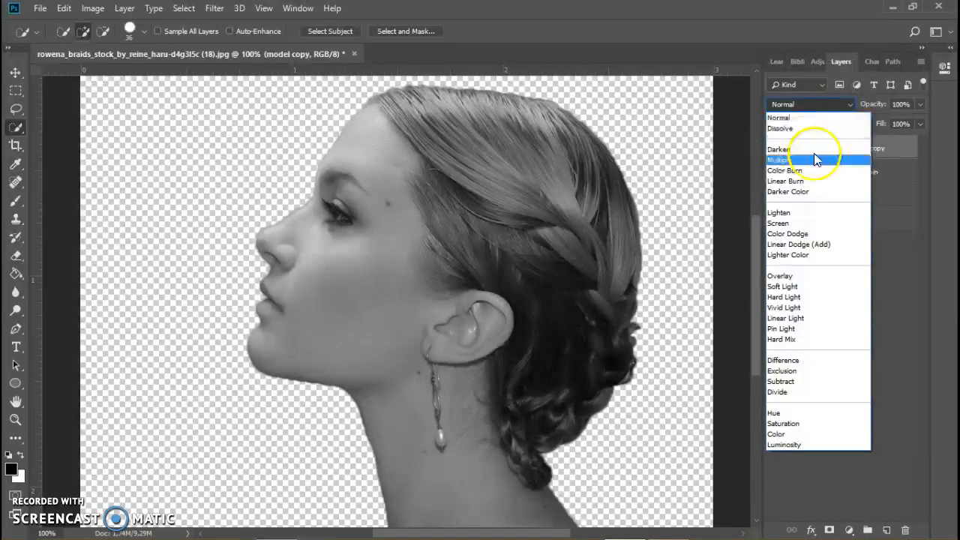
pyautogui.click(799, 213)
pyautogui.click(849, 217)
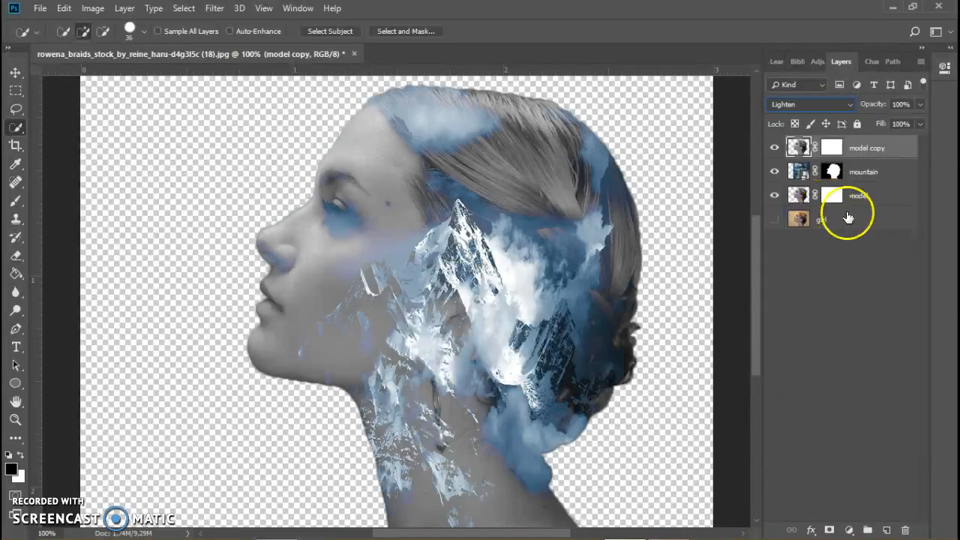
# Paint with a soft black brush on the model copy's layer mask over the hair, back of the head and neck
pyautogui.click(831, 147)
pyautogui.press('b')
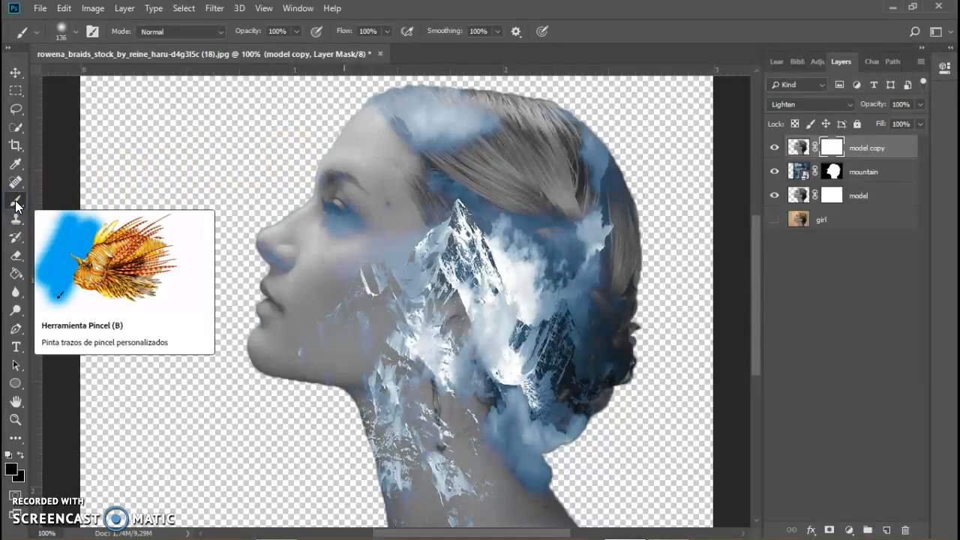
pyautogui.click(12, 472)
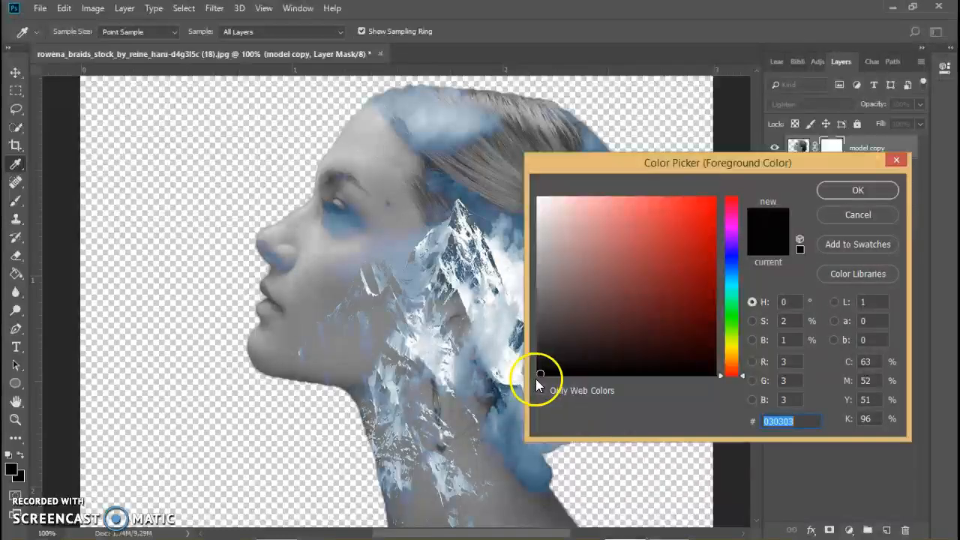
pyautogui.click(851, 192)
pyautogui.click(839, 149)
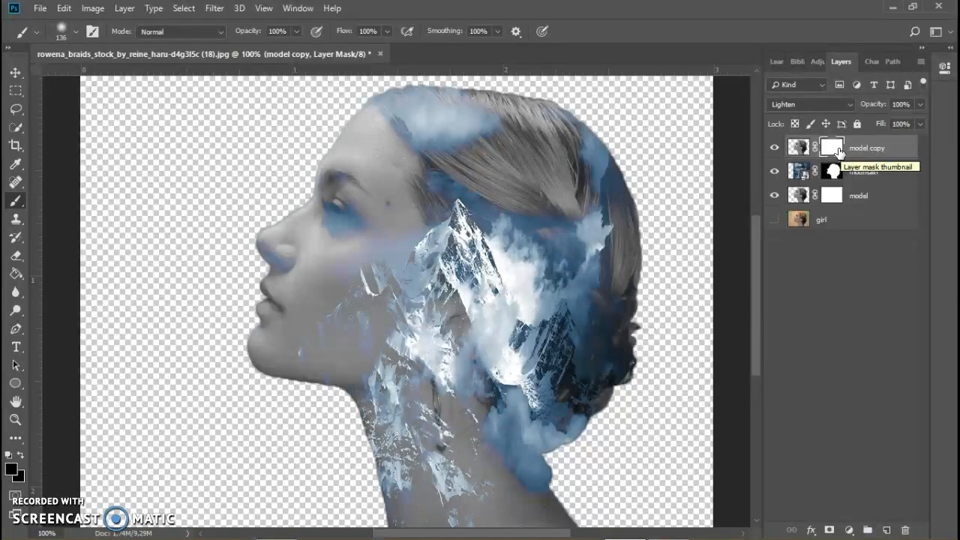
pyautogui.click(820, 172)
pyautogui.click(864, 150)
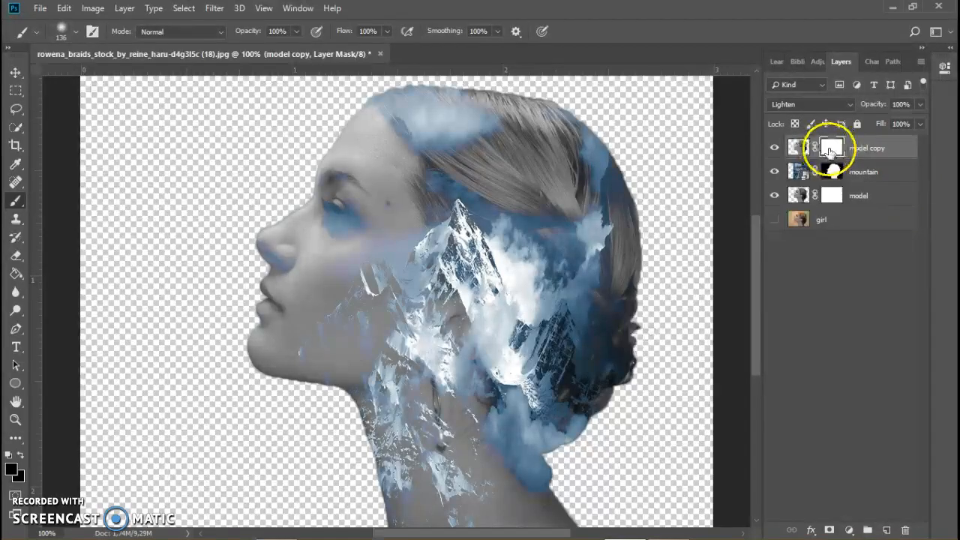
pyautogui.moveTo(536, 172)
pyautogui.mouseDown()
pyautogui.moveTo(534, 189)
pyautogui.moveTo(549, 188)
pyautogui.moveTo(548, 150)
pyautogui.moveTo(535, 141)
pyautogui.moveTo(561, 161)
pyautogui.moveTo(593, 229)
pyautogui.moveTo(599, 219)
pyautogui.moveTo(605, 299)
pyautogui.mouseUp()
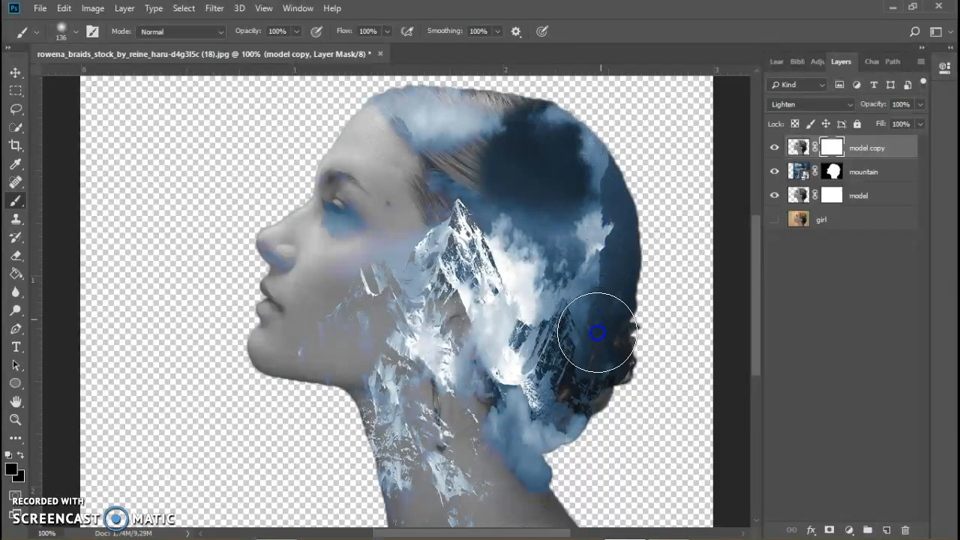
pyautogui.moveTo(593, 360)
pyautogui.mouseDown()
pyautogui.moveTo(516, 445)
pyautogui.moveTo(511, 488)
pyautogui.moveTo(518, 514)
pyautogui.moveTo(535, 526)
pyautogui.moveTo(488, 517)
pyautogui.moveTo(468, 447)
pyautogui.moveTo(510, 314)
pyautogui.moveTo(515, 232)
pyautogui.moveTo(476, 151)
pyautogui.moveTo(434, 117)
pyautogui.moveTo(523, 134)
pyautogui.moveTo(423, 120)
pyautogui.moveTo(437, 126)
pyautogui.moveTo(476, 200)
pyautogui.moveTo(481, 240)
pyautogui.moveTo(454, 314)
pyautogui.moveTo(476, 223)
pyautogui.moveTo(411, 403)
pyautogui.moveTo(428, 531)
pyautogui.mouseUp()
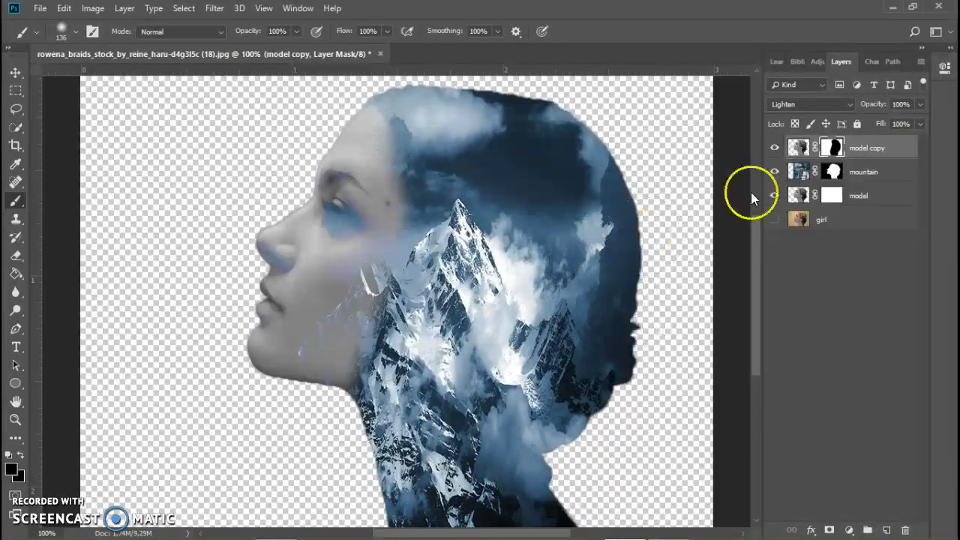
# Paint black on the mountain layer's mask over the face, jaw and front hair to uncover the portrait
pyautogui.click(893, 148)
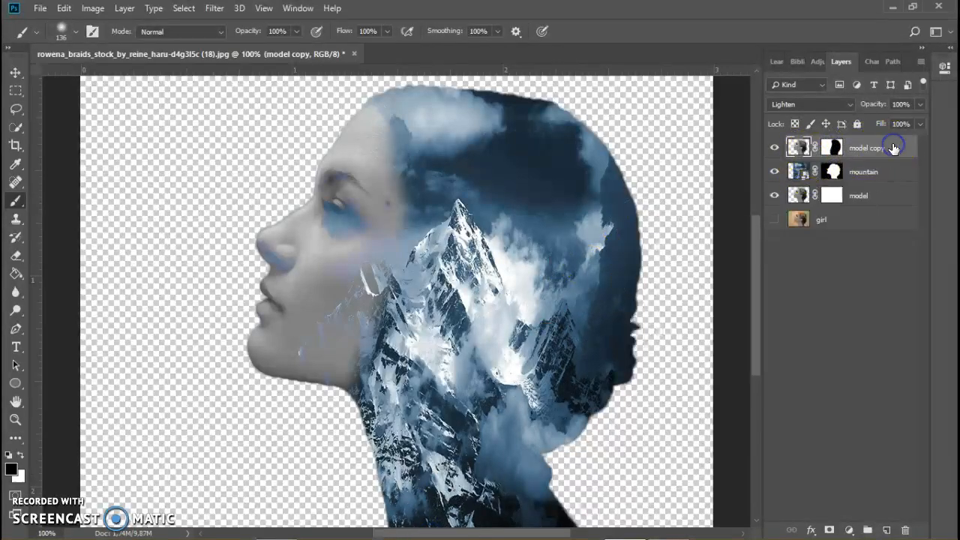
pyautogui.click(891, 173)
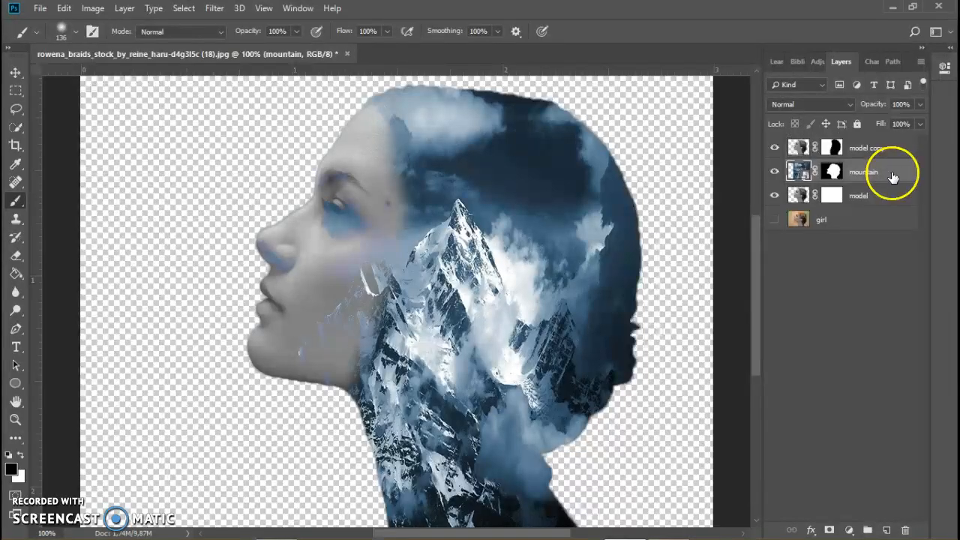
pyautogui.click(832, 174)
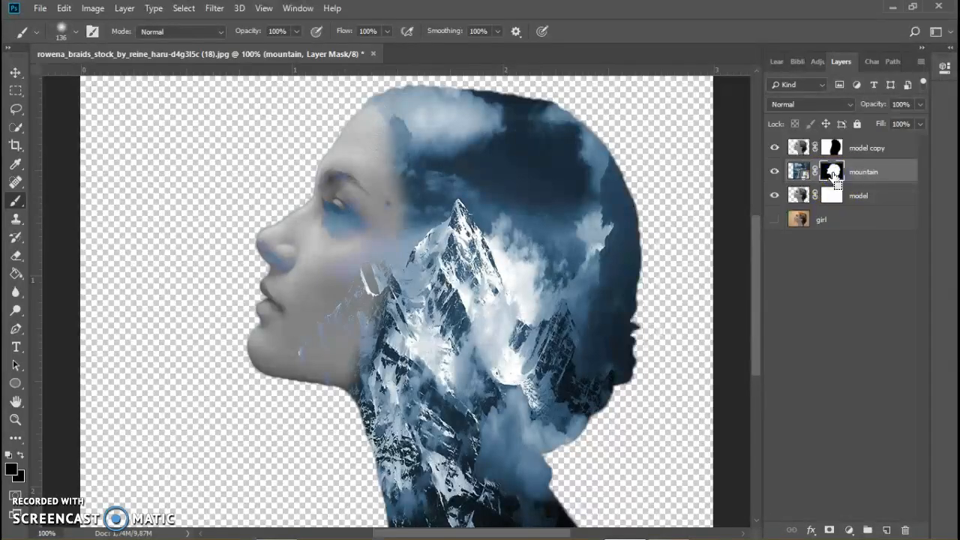
pyautogui.click(832, 174)
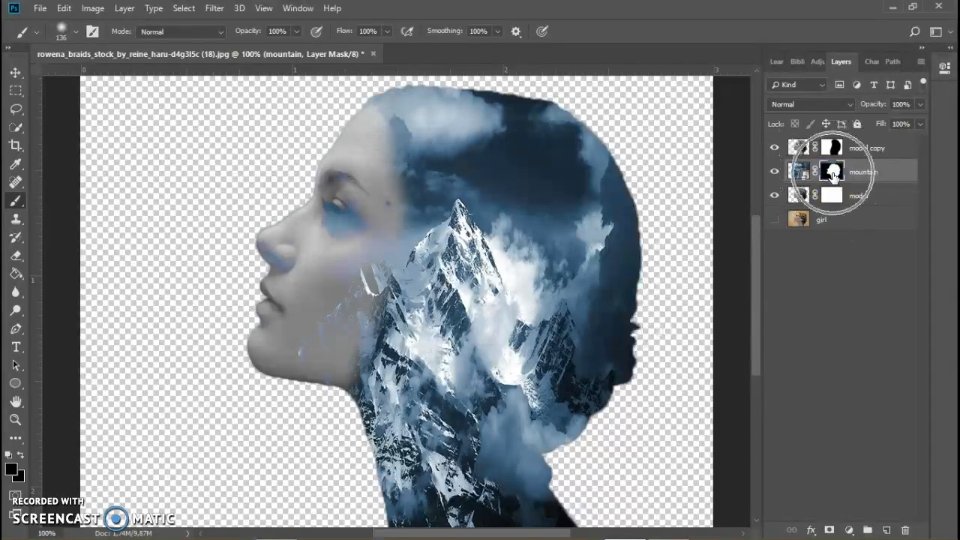
pyautogui.moveTo(93, 208)
pyautogui.mouseDown()
pyautogui.moveTo(348, 210)
pyautogui.moveTo(379, 141)
pyautogui.moveTo(343, 220)
pyautogui.moveTo(291, 258)
pyautogui.moveTo(288, 341)
pyautogui.moveTo(303, 353)
pyautogui.moveTo(333, 336)
pyautogui.moveTo(364, 246)
pyautogui.moveTo(404, 208)
pyautogui.moveTo(428, 155)
pyautogui.moveTo(443, 178)
pyautogui.moveTo(393, 306)
pyautogui.moveTo(322, 382)
pyautogui.mouseUp()
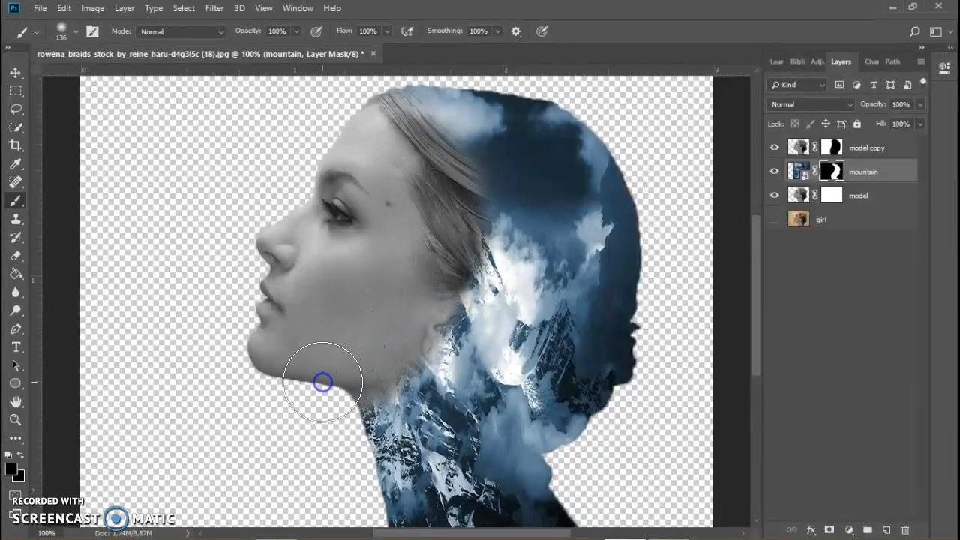
# Touch up the model copy's layer mask by painting more black over the upper back of the head
pyautogui.click(894, 149)
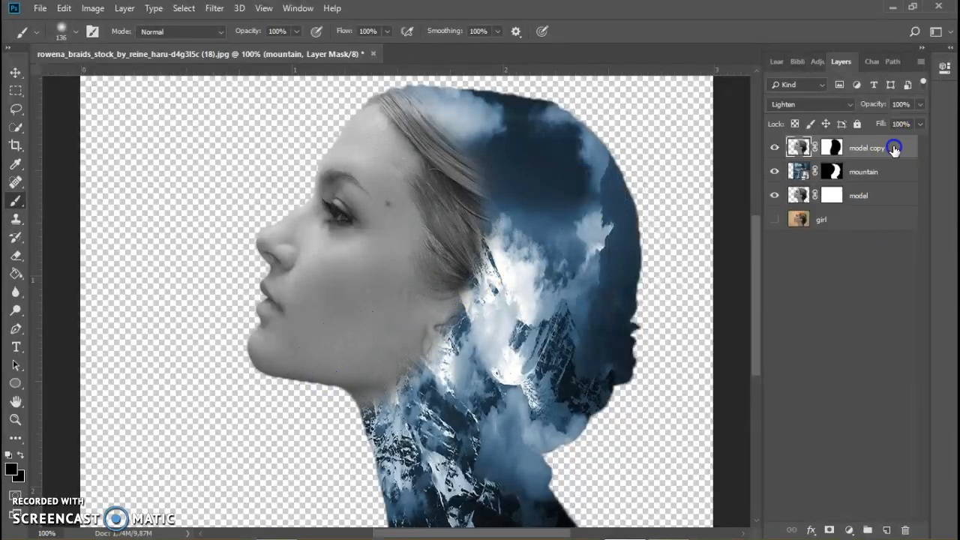
pyautogui.moveTo(467, 150)
pyautogui.mouseDown()
pyautogui.moveTo(464, 125)
pyautogui.moveTo(488, 193)
pyautogui.moveTo(525, 222)
pyautogui.mouseUp()
pyautogui.moveTo(831, 174)
pyautogui.mouseDown()
pyautogui.moveTo(825, 183)
pyautogui.moveTo(842, 167)
pyautogui.moveTo(823, 154)
pyautogui.moveTo(834, 147)
pyautogui.mouseUp()
pyautogui.moveTo(540, 135); pyautogui.dragTo(510, 190)
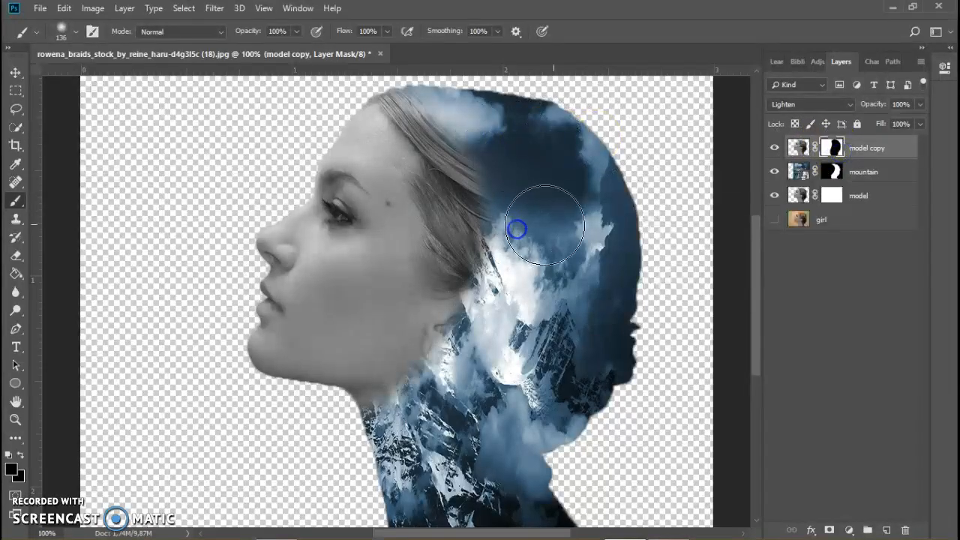
pyautogui.click(835, 149)
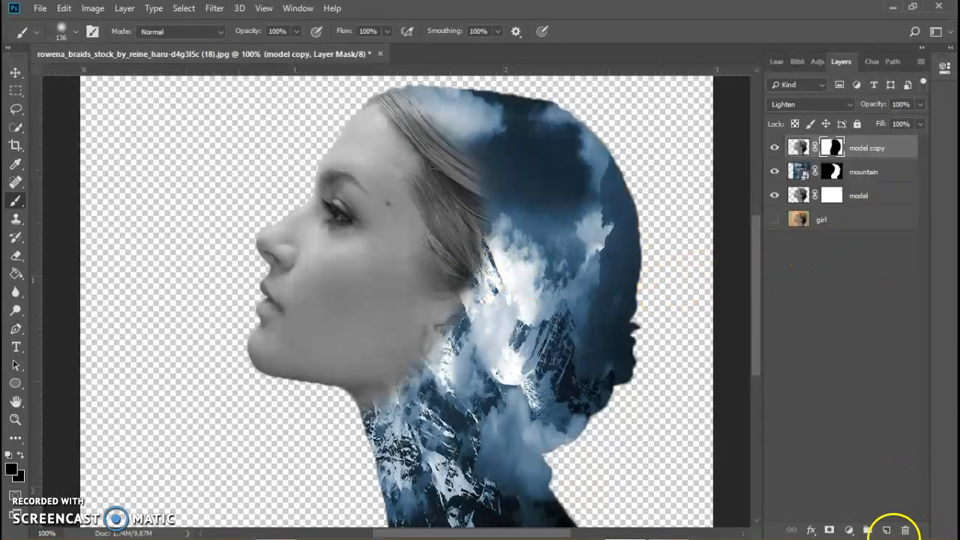
# Add a new layer filled with grey #838386 using the Paint Bucket and move it beneath the model layer as a background
pyautogui.click(886, 531)
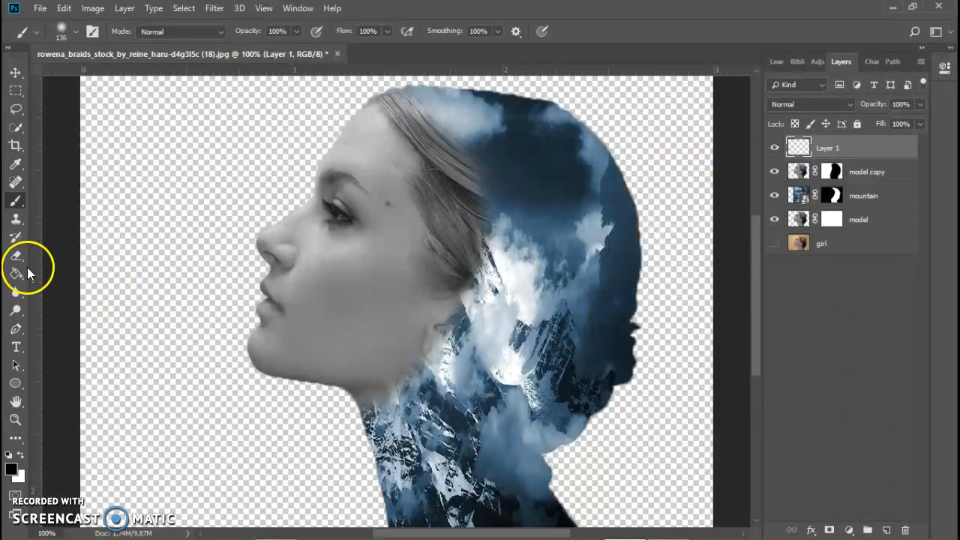
pyautogui.click(16, 276)
pyautogui.click(13, 468)
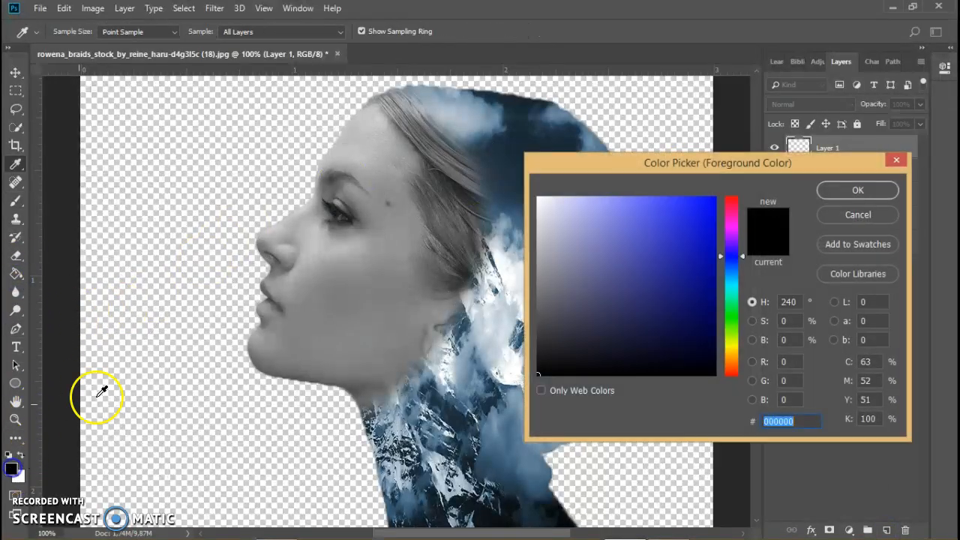
pyautogui.click(540, 281)
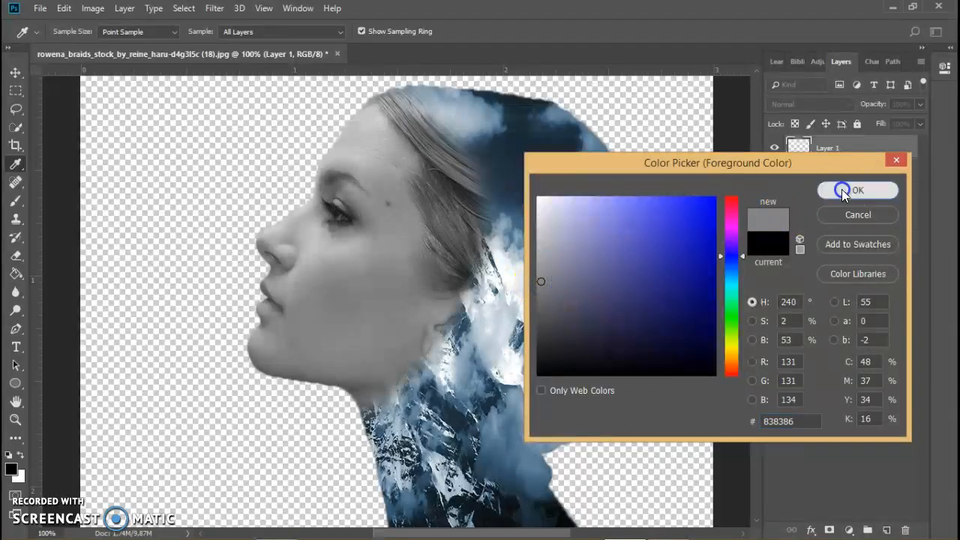
pyautogui.click(841, 189)
pyautogui.click(846, 144)
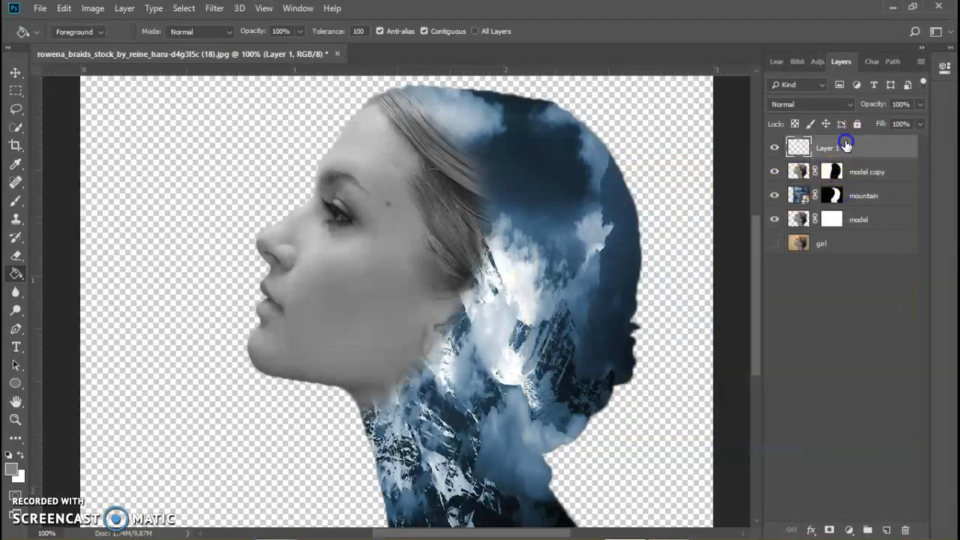
pyautogui.click(135, 165)
pyautogui.moveTo(767, 149)
pyautogui.mouseDown()
pyautogui.moveTo(895, 139)
pyautogui.moveTo(900, 229)
pyautogui.moveTo(915, 217)
pyautogui.moveTo(908, 233)
pyautogui.mouseUp()
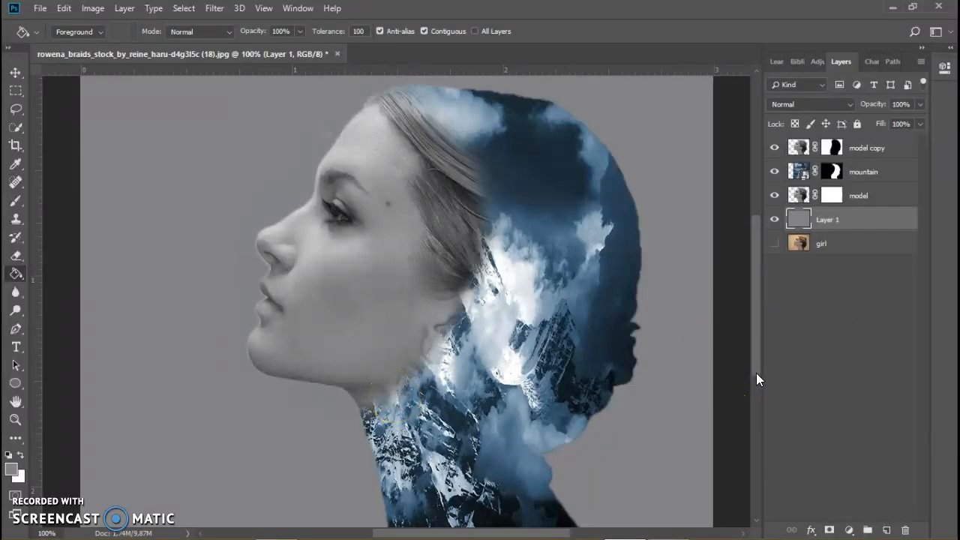
pyautogui.moveTo(756, 373)
pyautogui.mouseDown()
pyautogui.moveTo(750, 313)
pyautogui.moveTo(750, 368)
pyautogui.mouseUp()
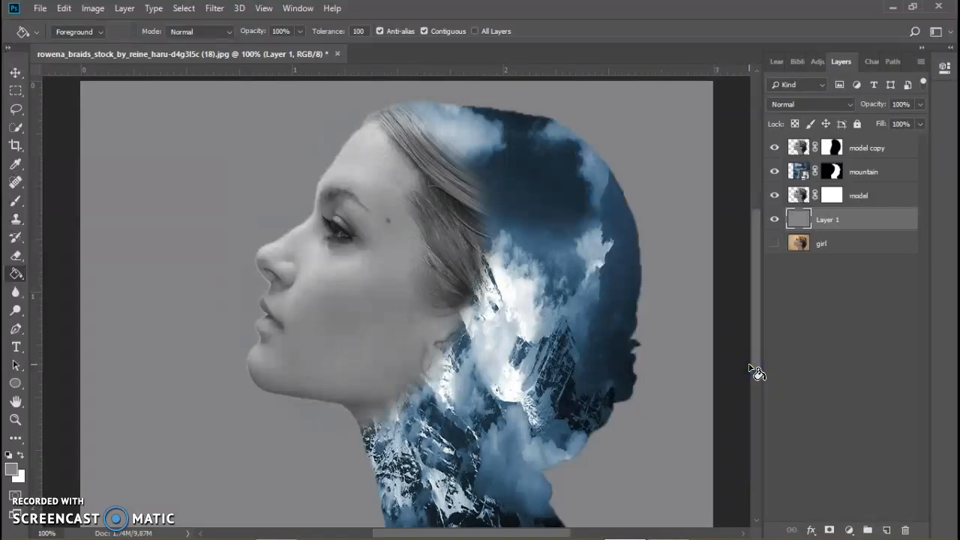